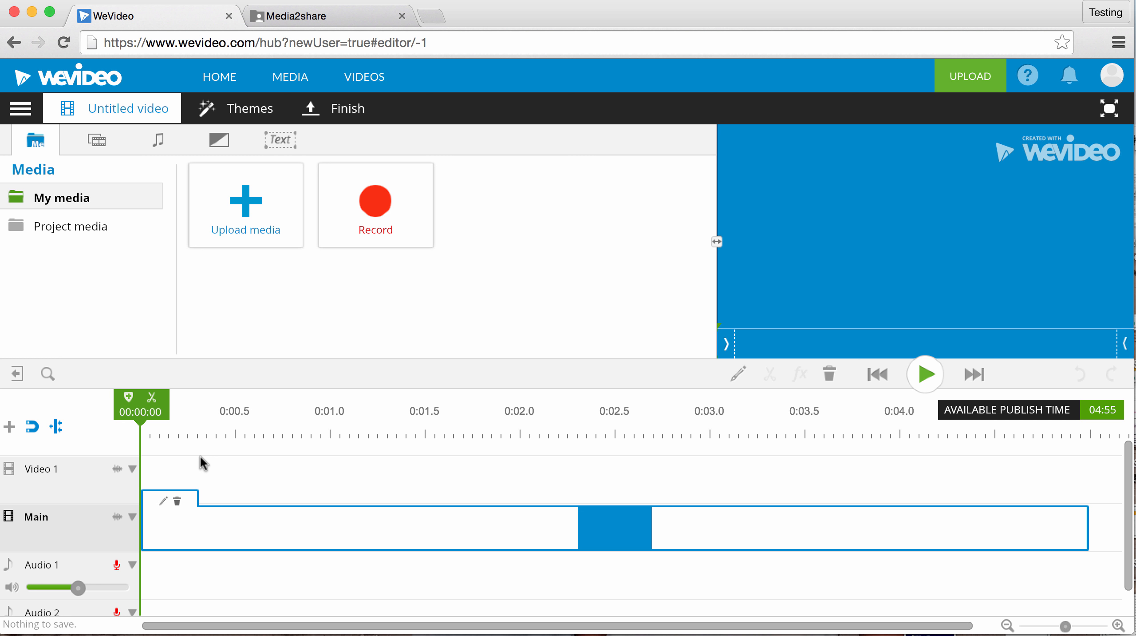
pyautogui.click(248, 206)
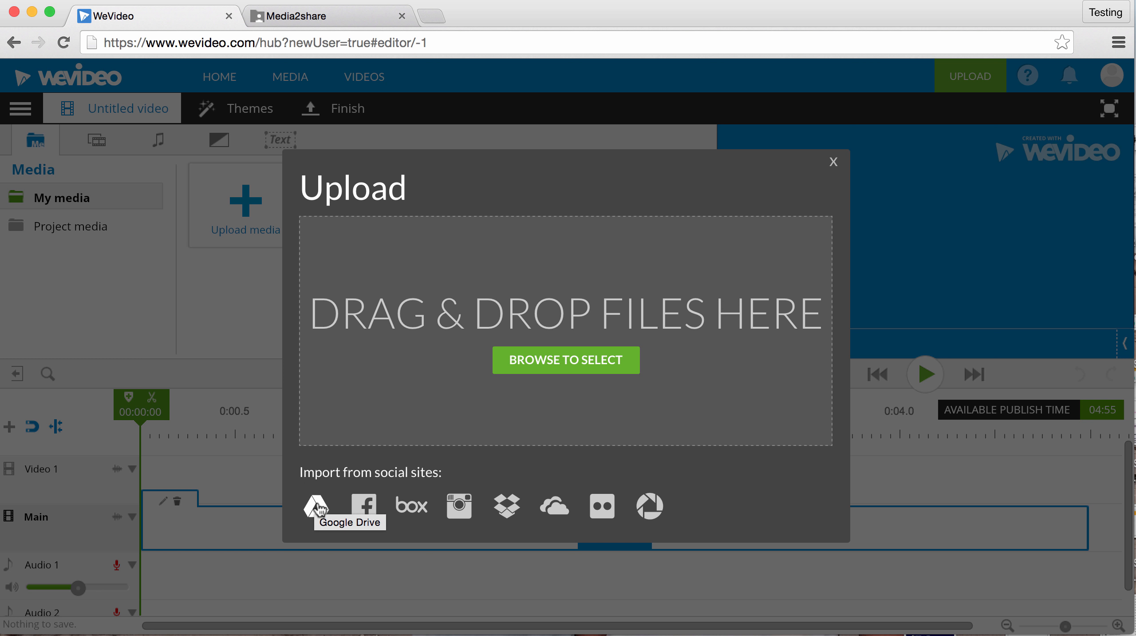
pyautogui.click(319, 508)
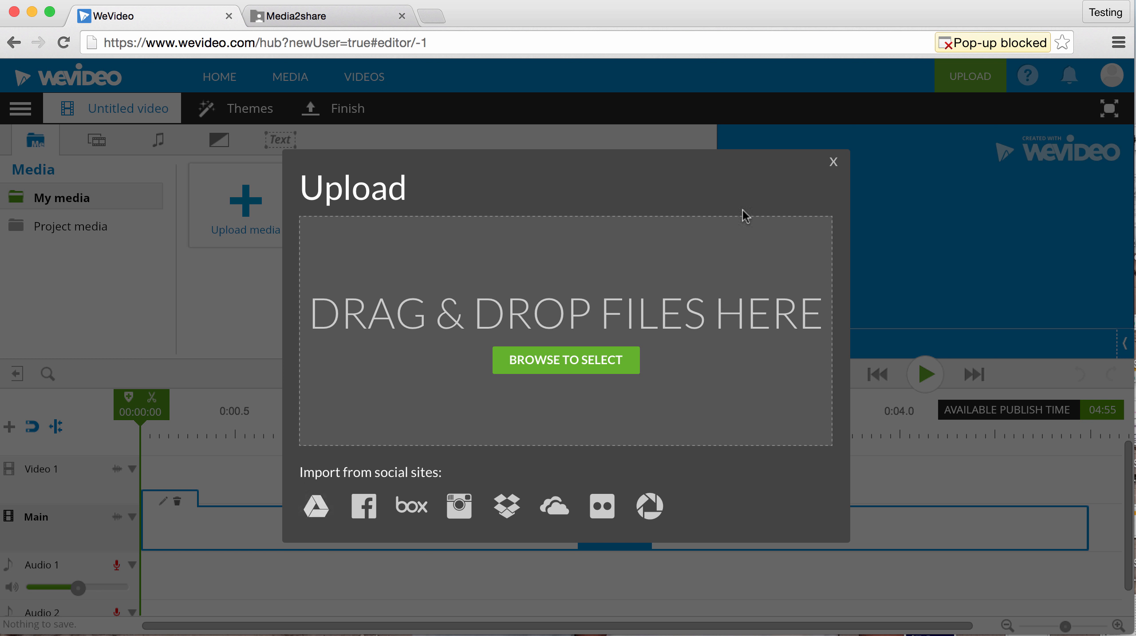
pyautogui.click(1042, 45)
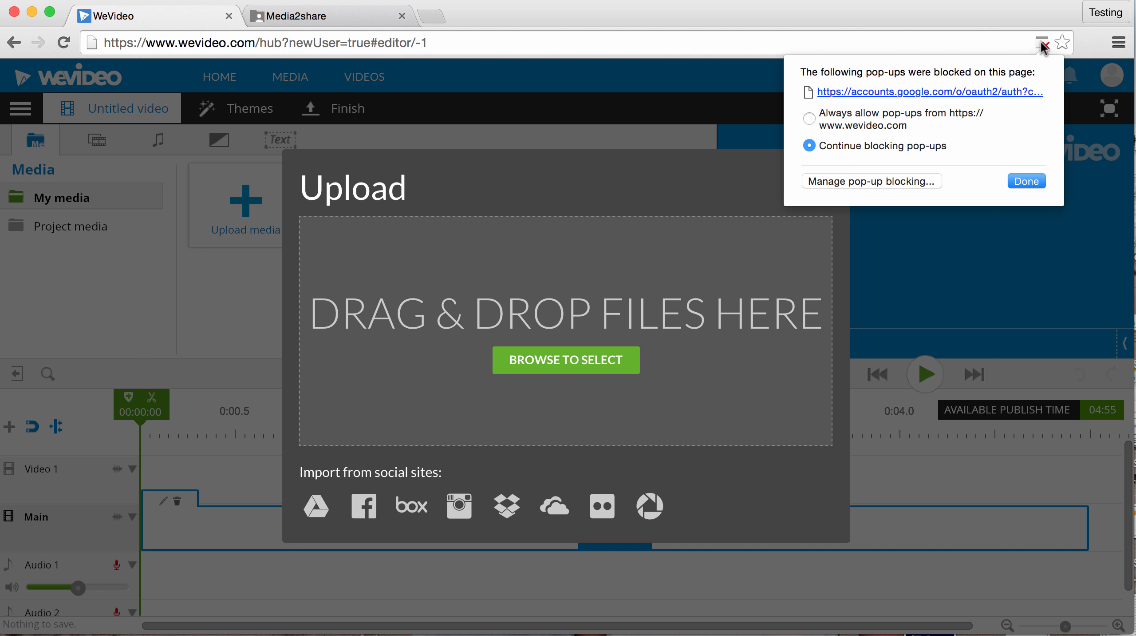
pyautogui.click(823, 119)
pyautogui.click(1027, 182)
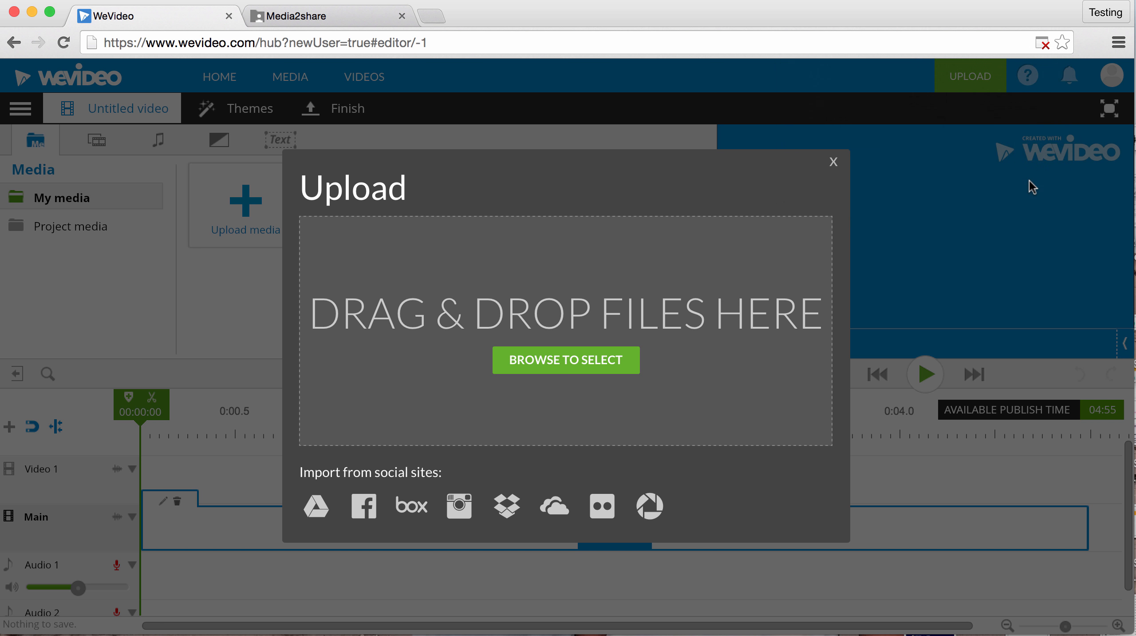
# Step: Restart the Google Drive import and grant WeVideo permission to view the files in Google Drive
pyautogui.click(315, 507)
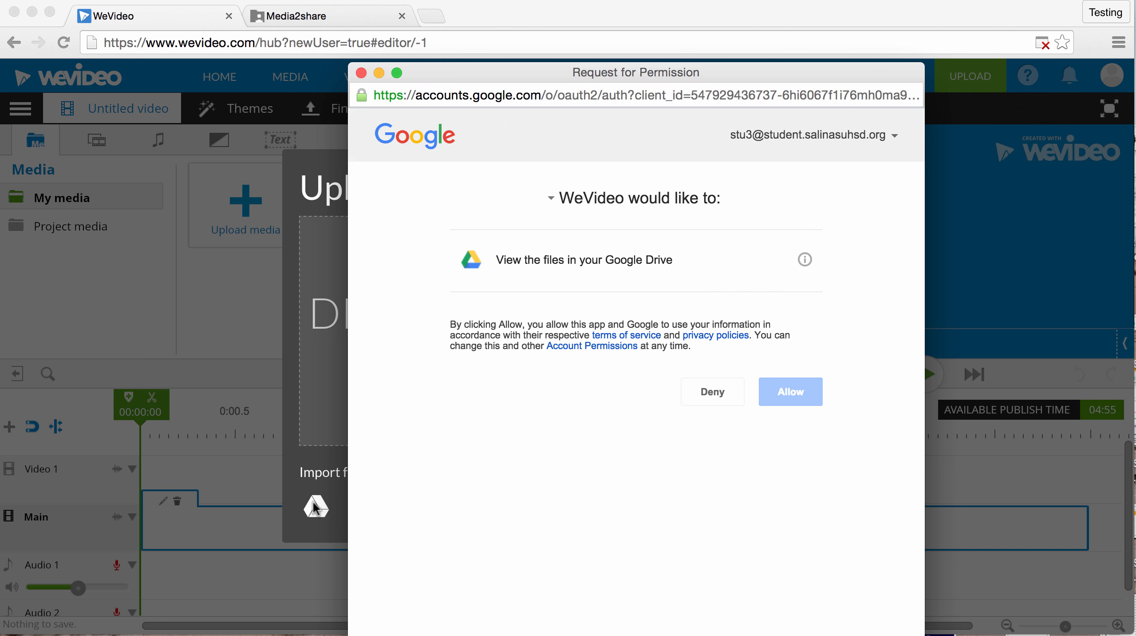
pyautogui.moveTo(441, 78); pyautogui.dragTo(432, 54)
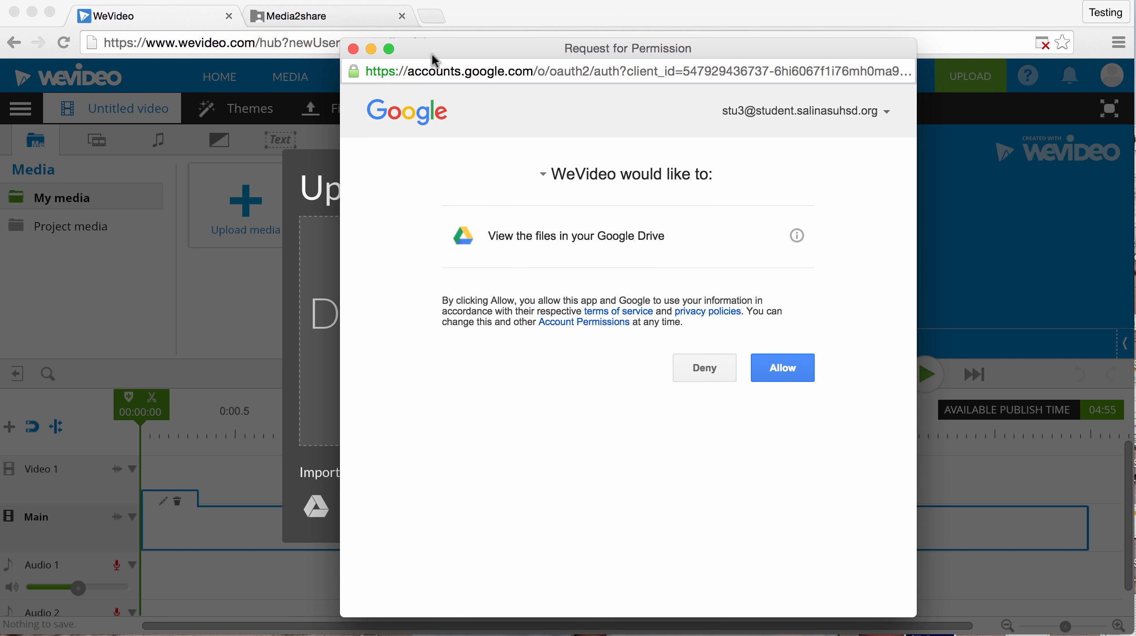
pyautogui.click(769, 366)
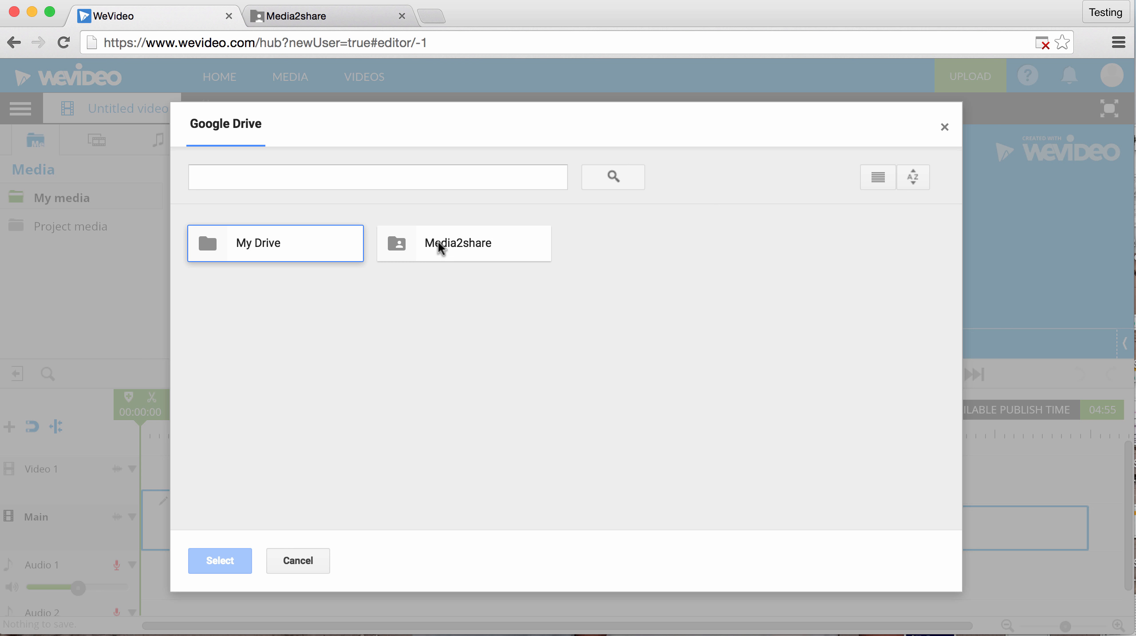
# Step: Import vw.jpg from the images folder inside Media2share on Google Drive
pyautogui.doubleClick(440, 244)
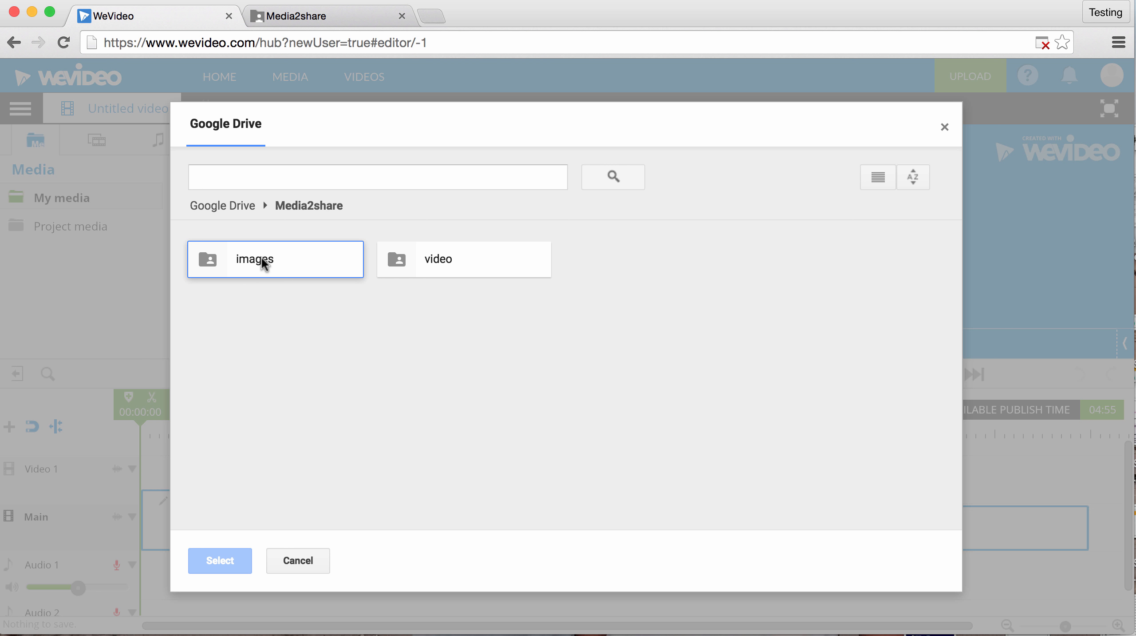
pyautogui.doubleClick(262, 259)
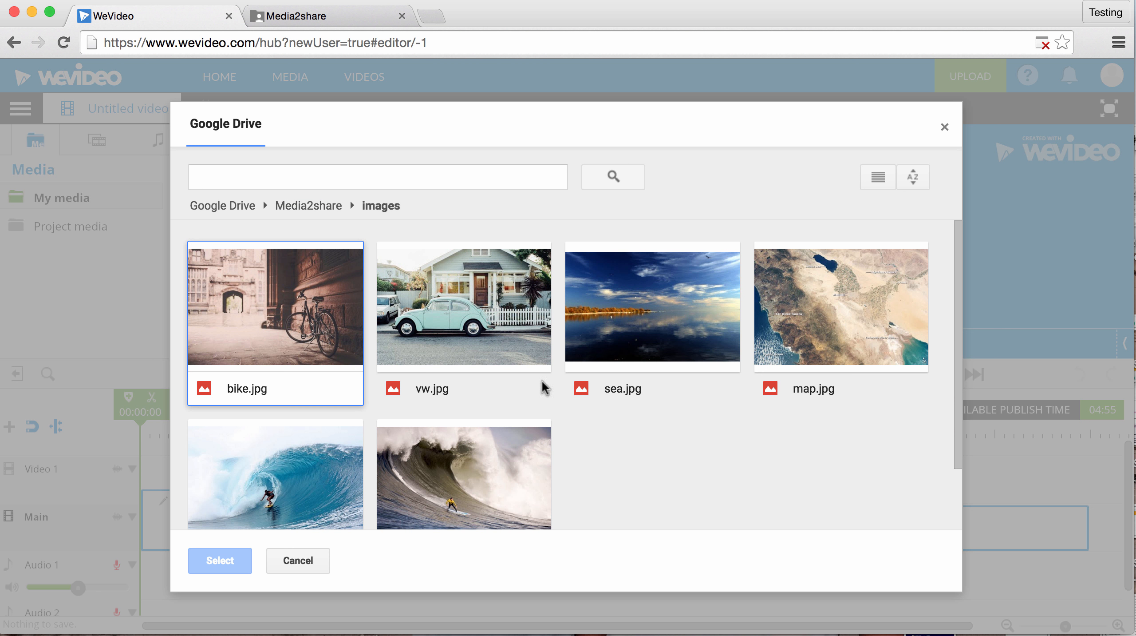
pyautogui.scroll(-2, 672, 457)
pyautogui.scroll(2, 672, 457)
pyautogui.scroll(-1, 672, 457)
pyautogui.scroll(1, 672, 457)
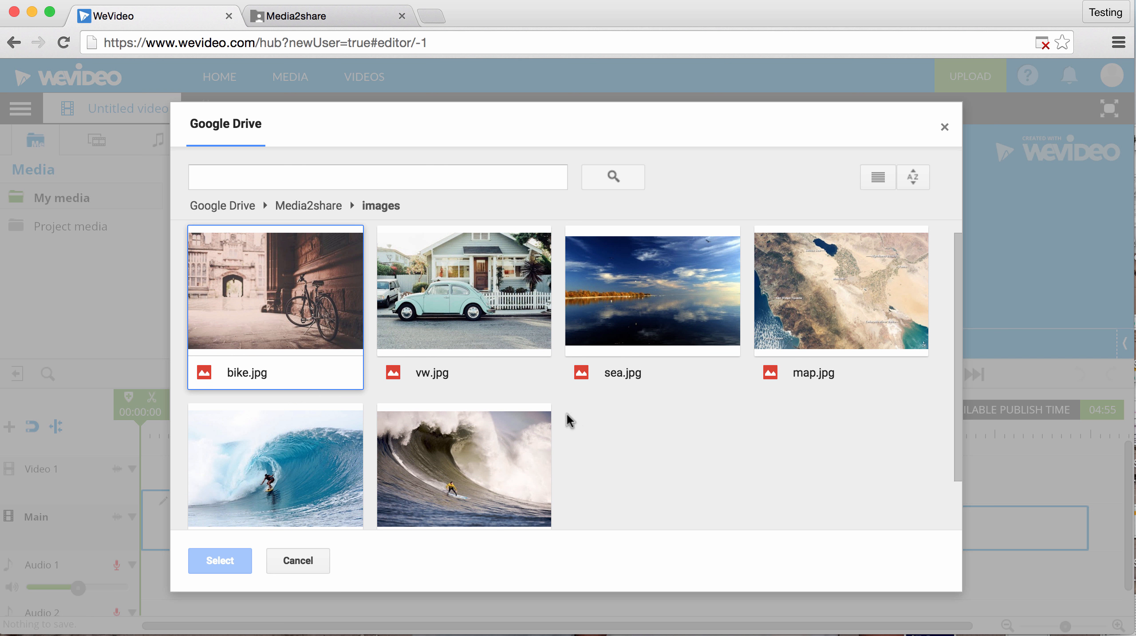
pyautogui.click(461, 278)
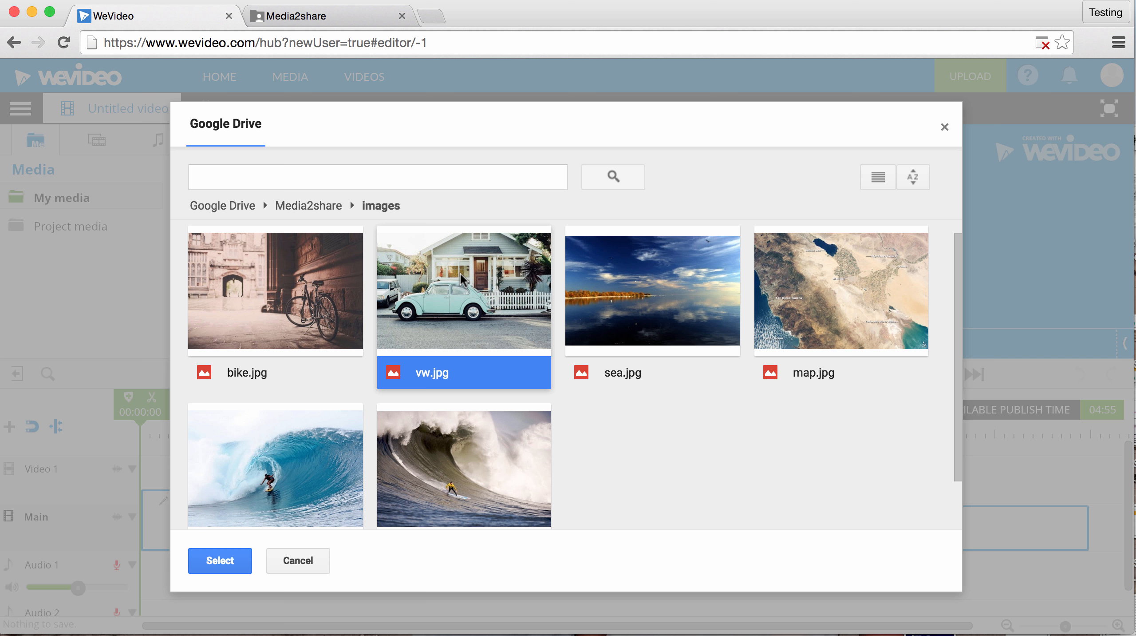
pyautogui.click(219, 561)
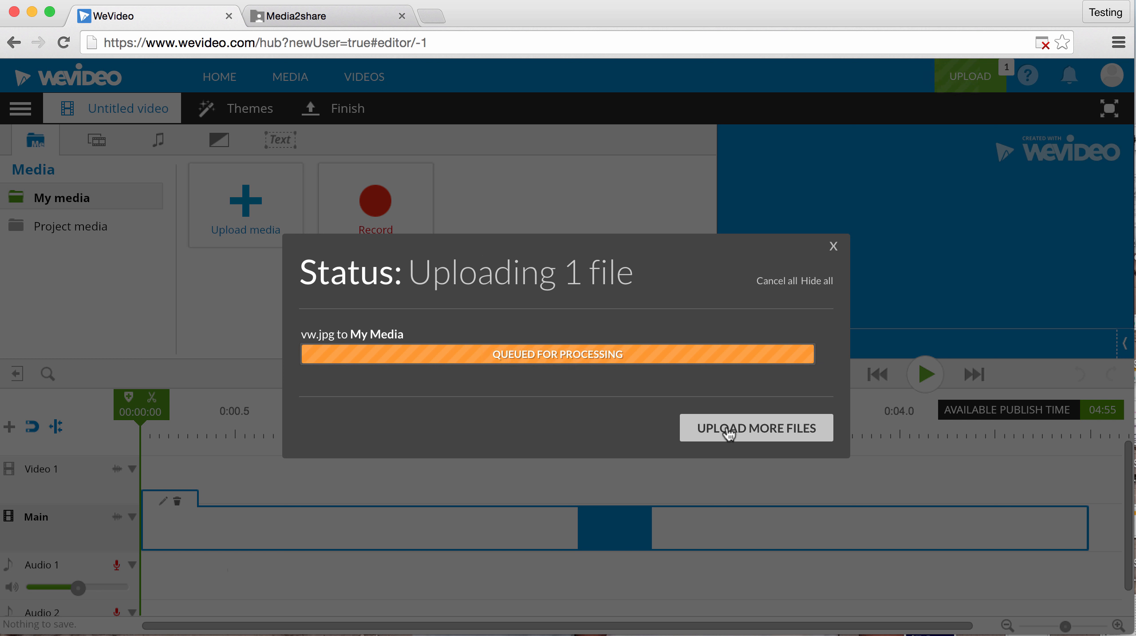
# Step: Import BokehNightDriving.mp4 from Google Drive's Media2share video folder and close the upload status once it is done
pyautogui.click(730, 431)
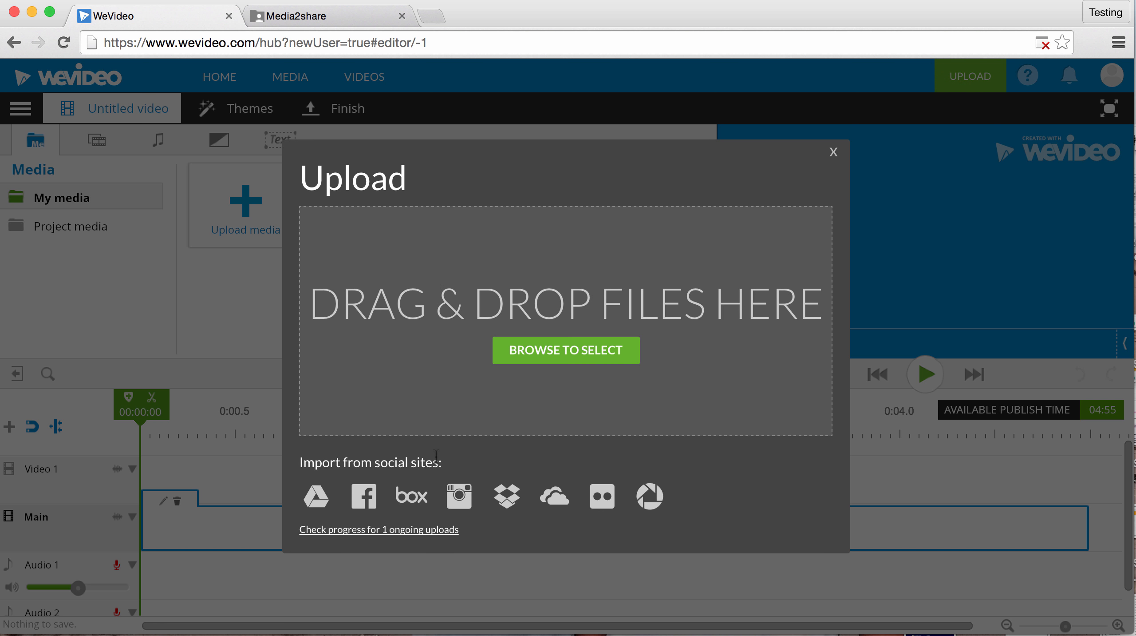
pyautogui.click(312, 501)
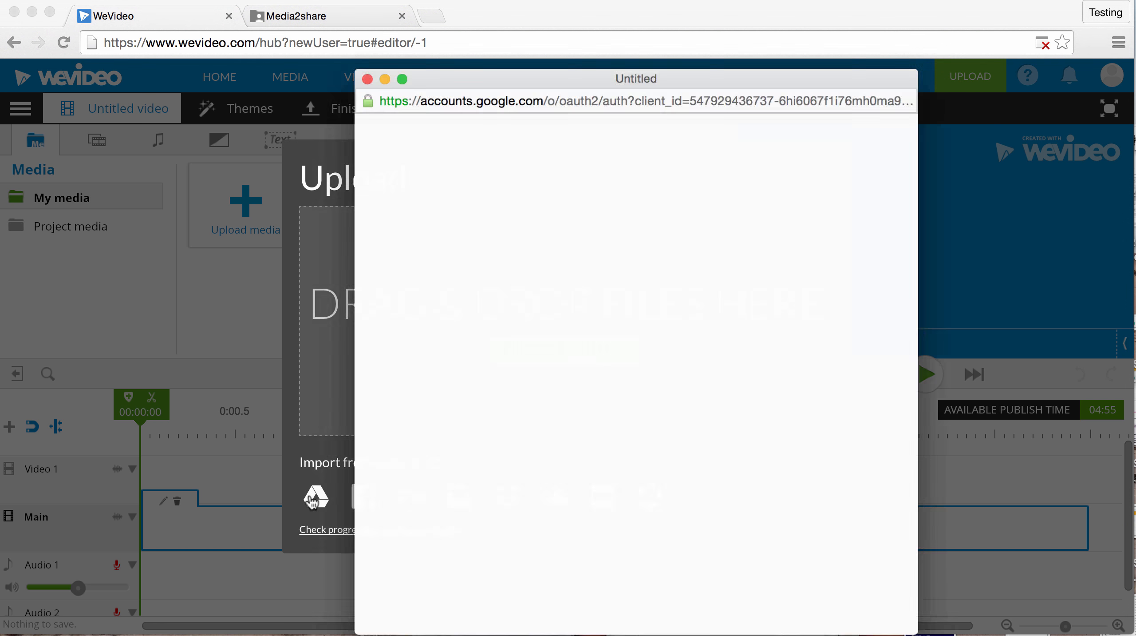
pyautogui.doubleClick(455, 238)
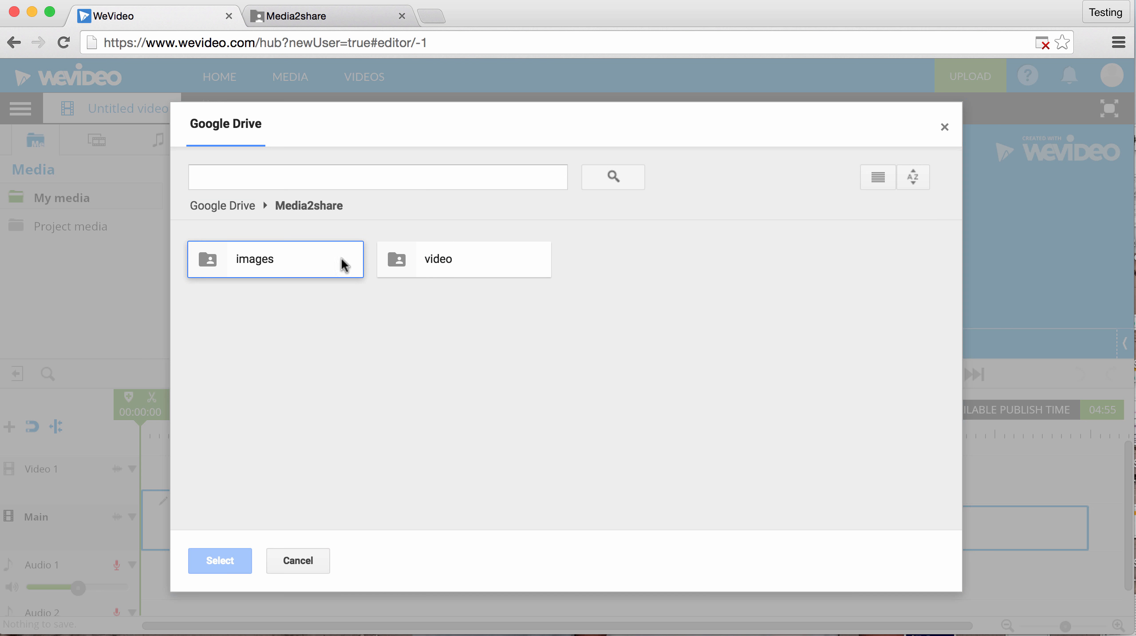
pyautogui.doubleClick(450, 265)
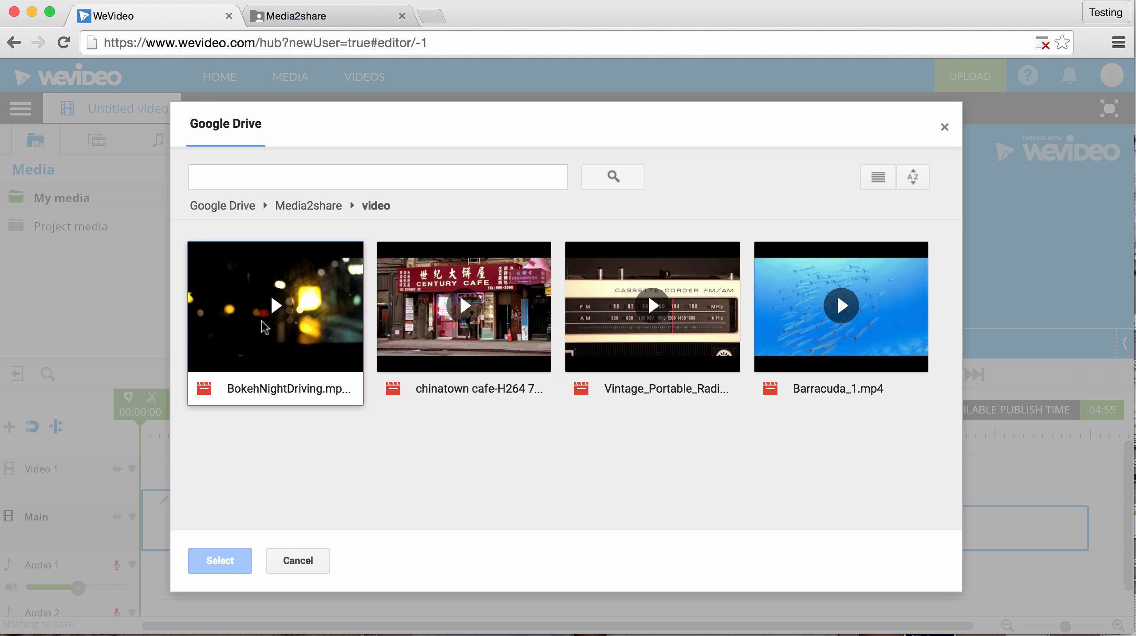
pyautogui.click(255, 334)
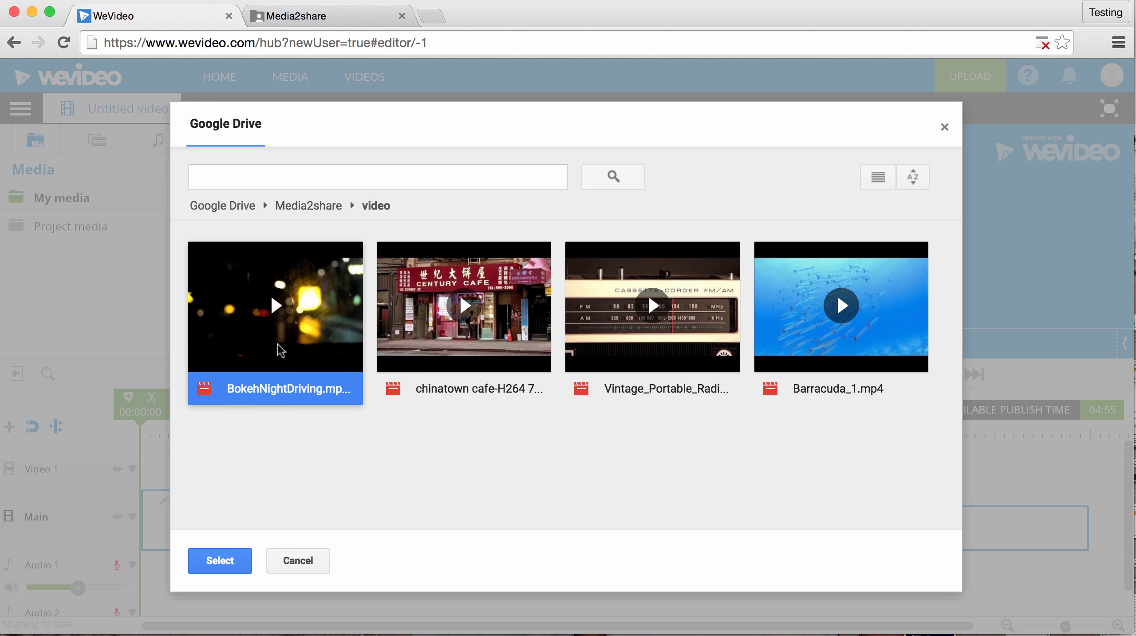
pyautogui.click(226, 562)
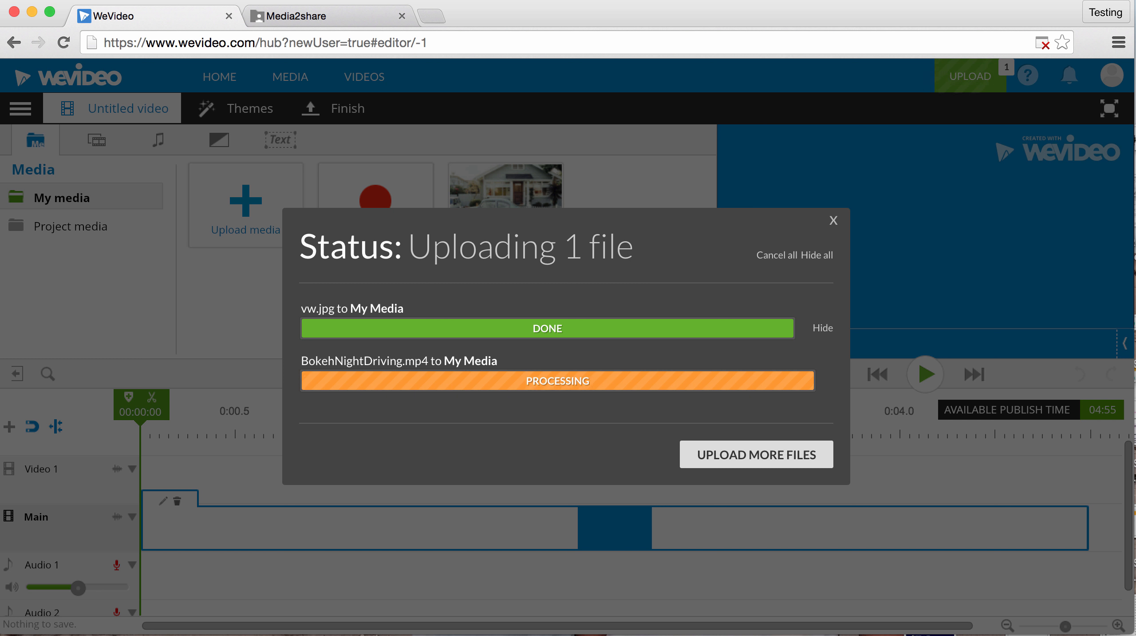
pyautogui.click(880, 0)
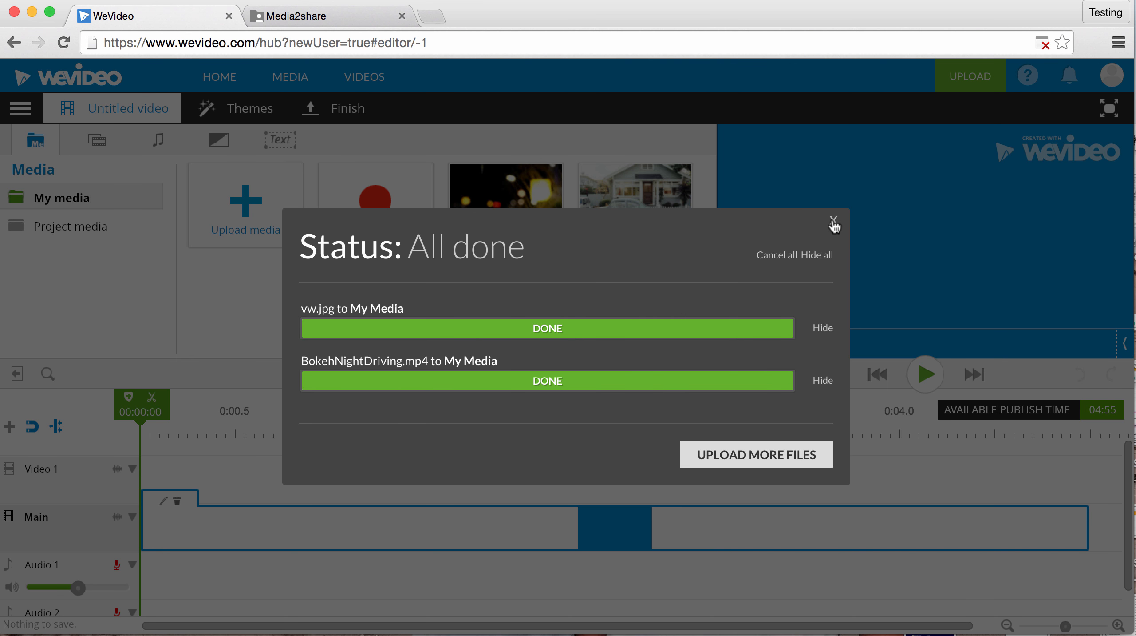
pyautogui.click(833, 221)
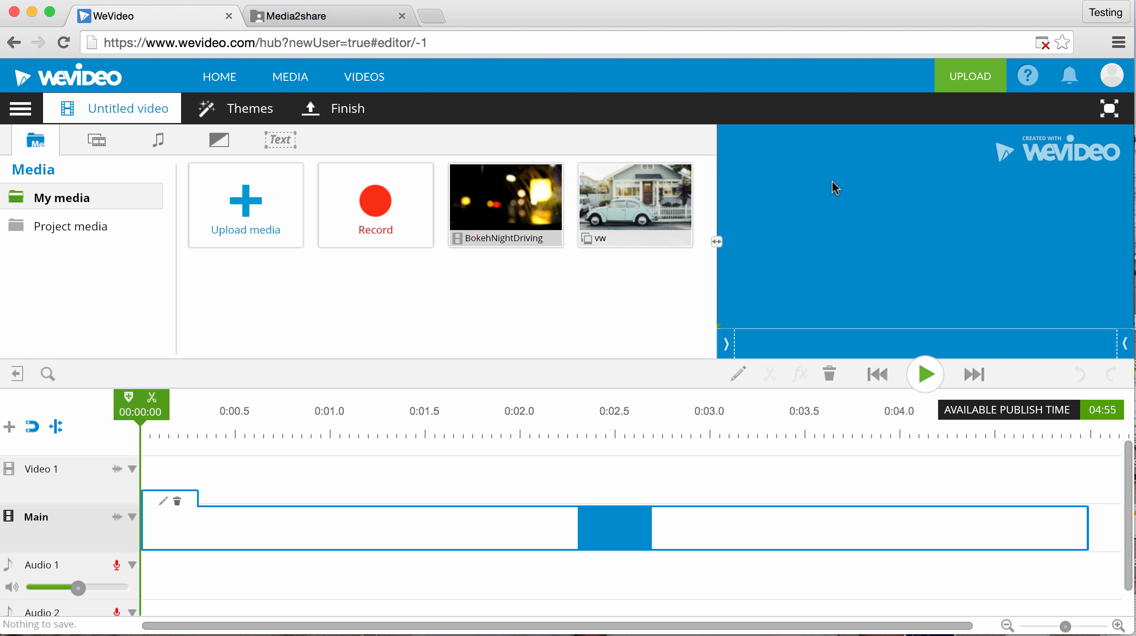
pyautogui.click(879, 0)
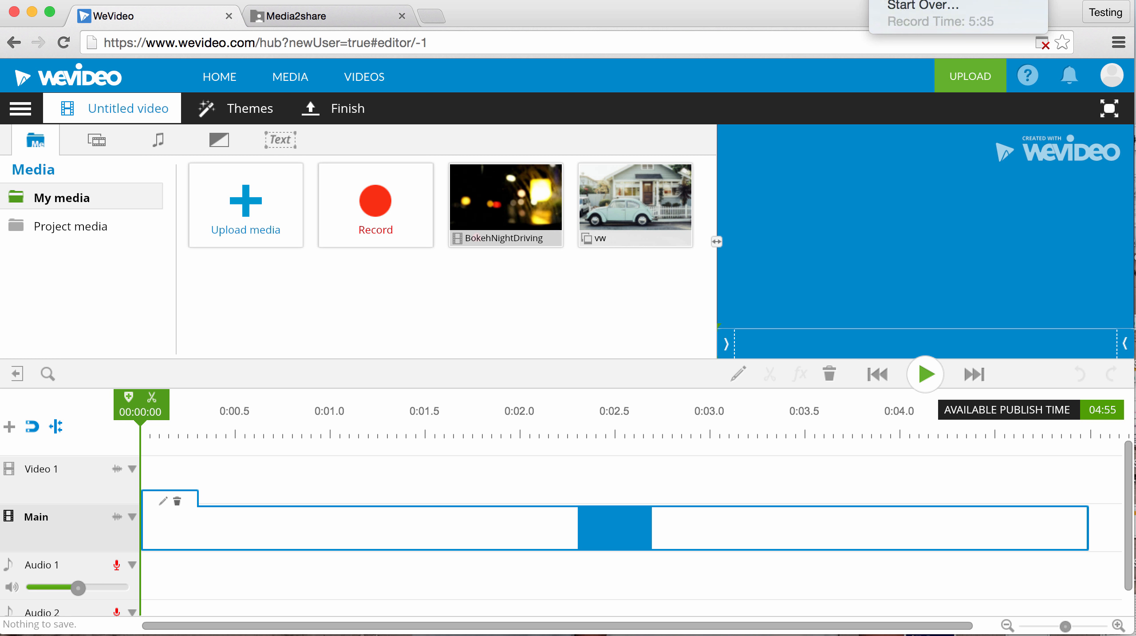
pyautogui.click(814, 20)
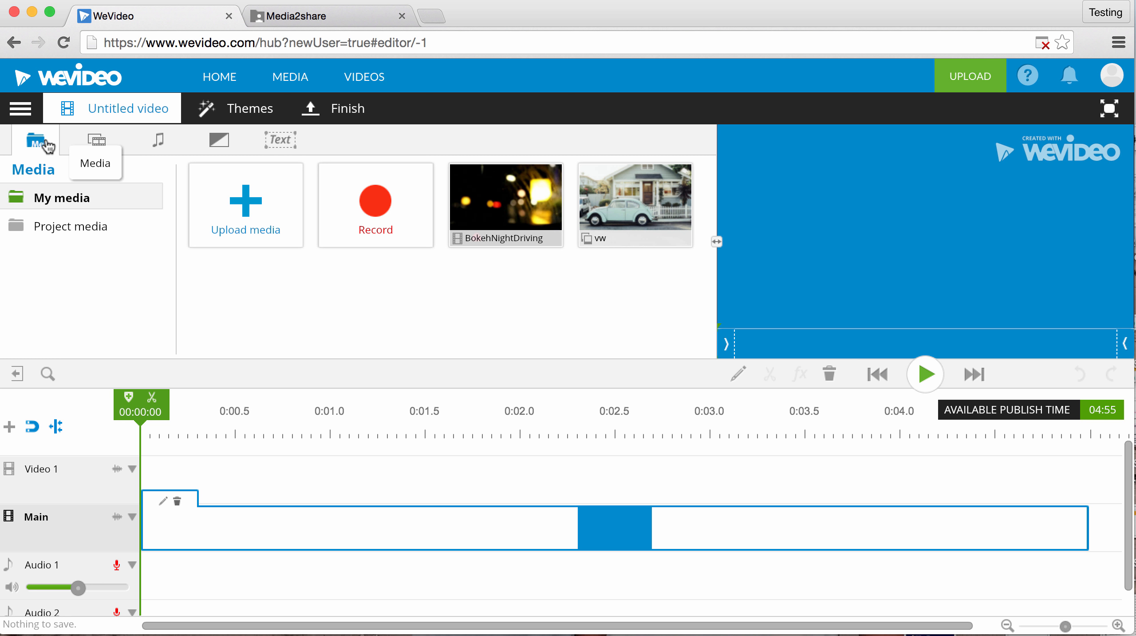
pyautogui.click(93, 146)
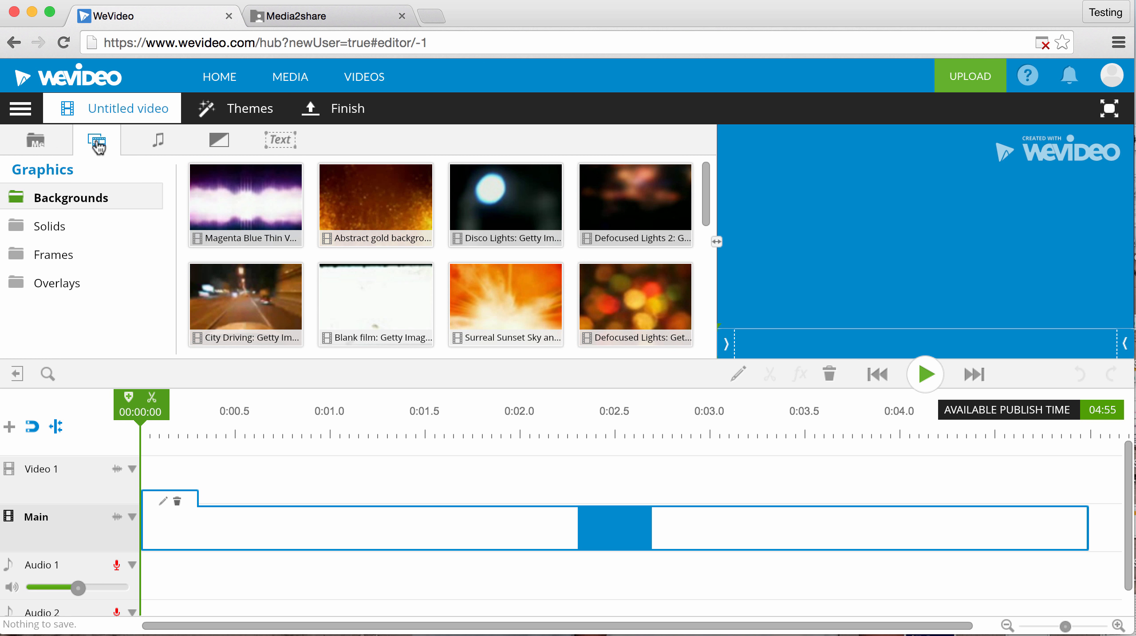
pyautogui.click(158, 145)
pyautogui.click(215, 146)
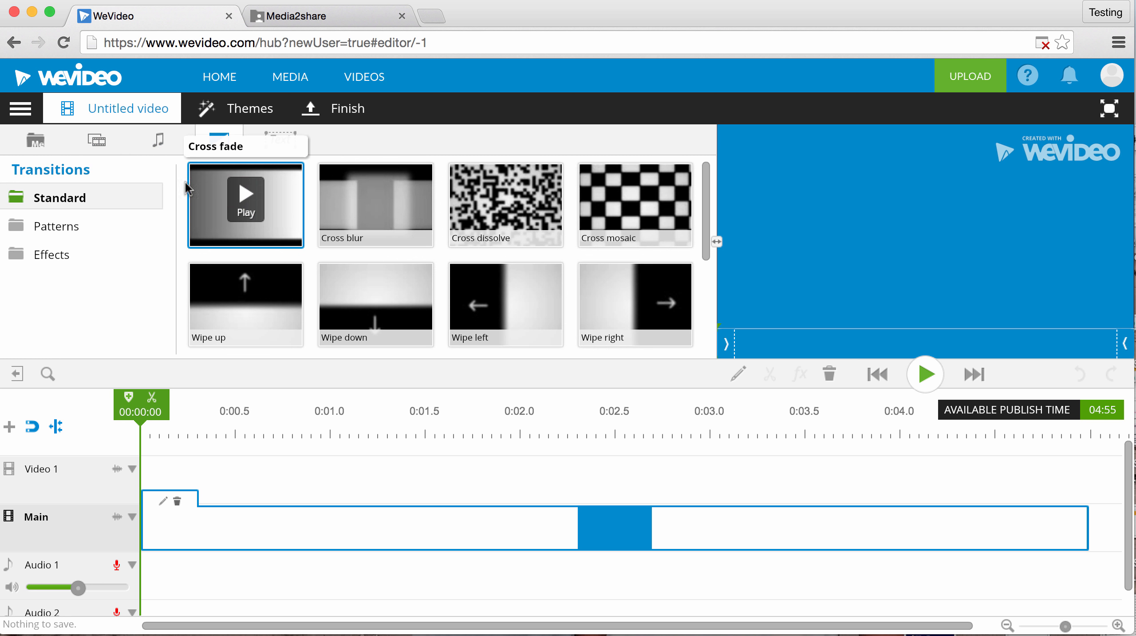
# Step: Add the Title Text theme clip at the start of the Main track and preview it briefly
pyautogui.click(279, 148)
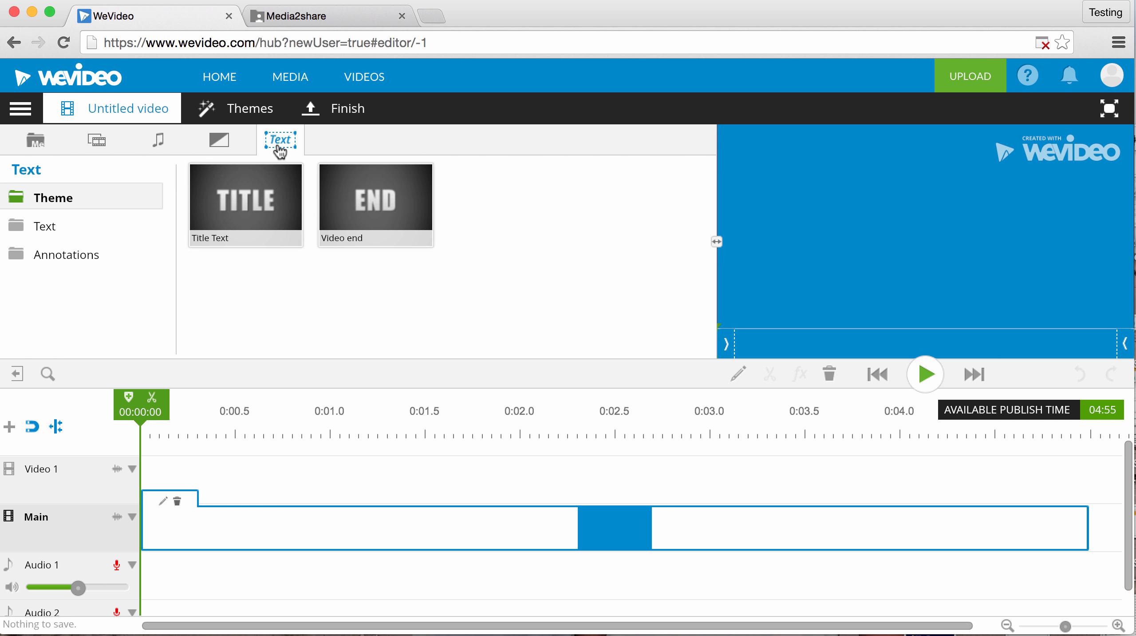
pyautogui.click(218, 207)
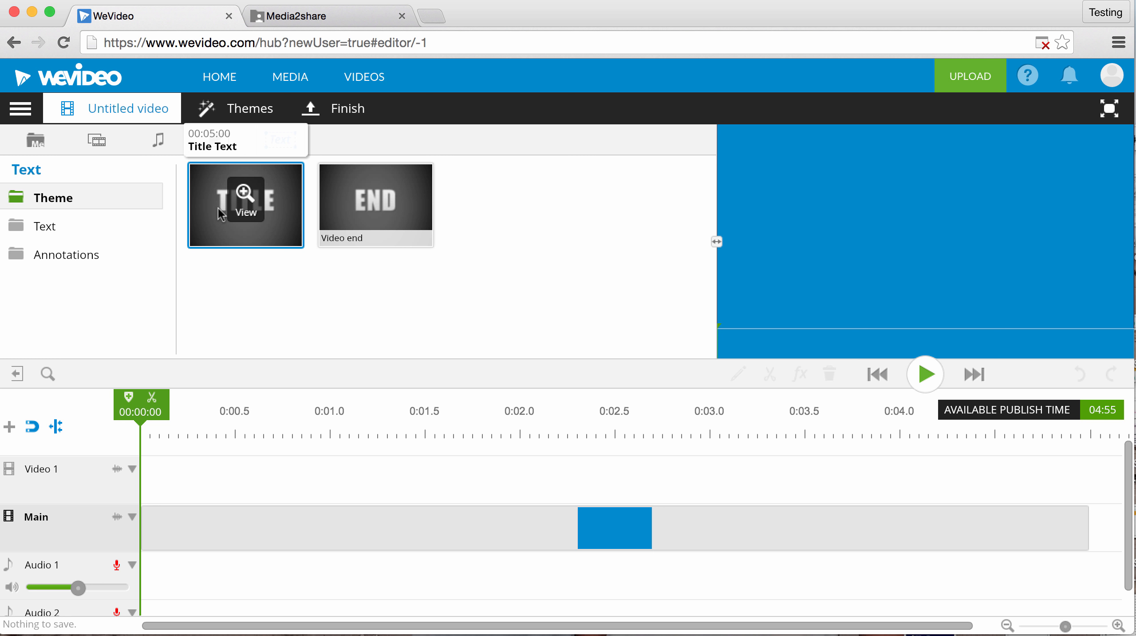
pyautogui.moveTo(219, 207)
pyautogui.mouseDown()
pyautogui.moveTo(180, 388)
pyautogui.moveTo(180, 521)
pyautogui.mouseUp()
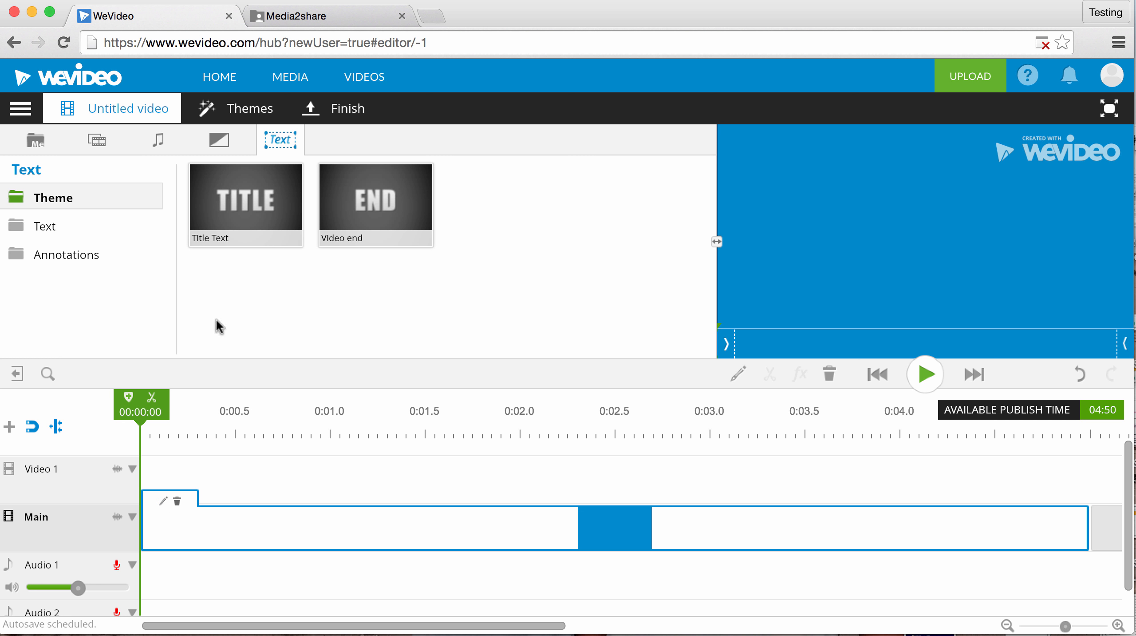
pyautogui.click(927, 375)
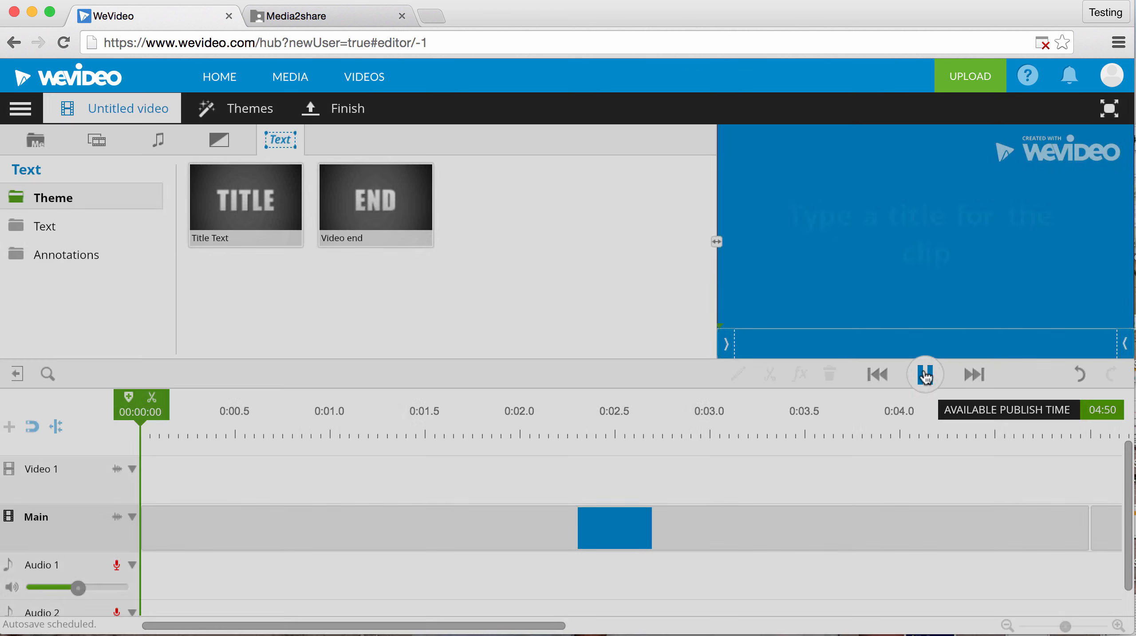
pyautogui.click(926, 375)
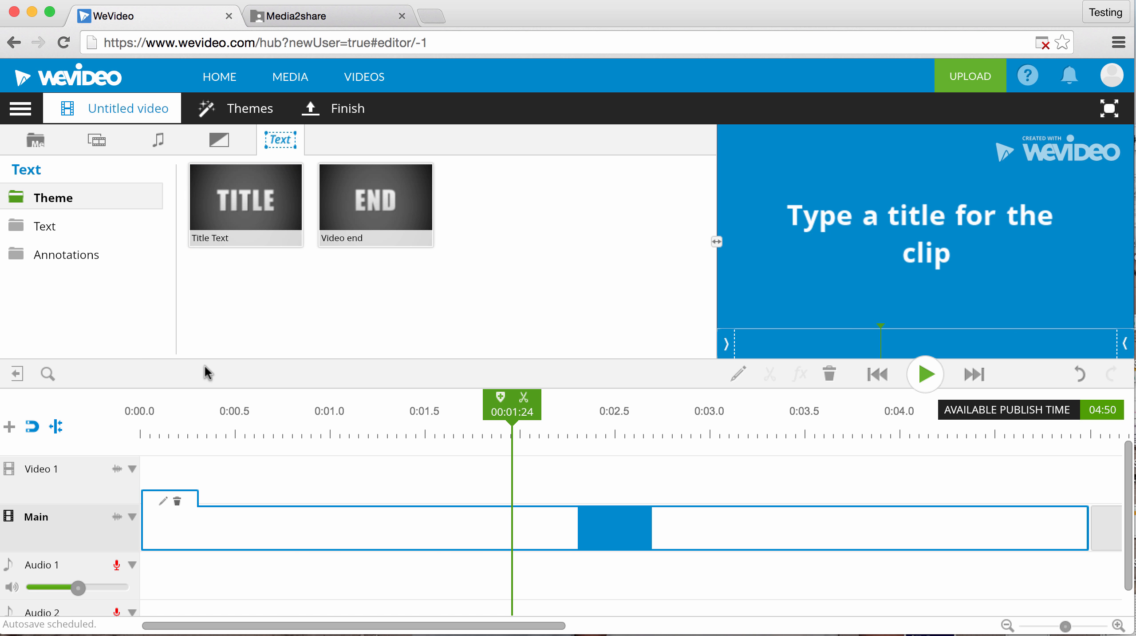
# Step: Replace the title clip's placeholder text with "My New Car" and finish editing
pyautogui.click(161, 501)
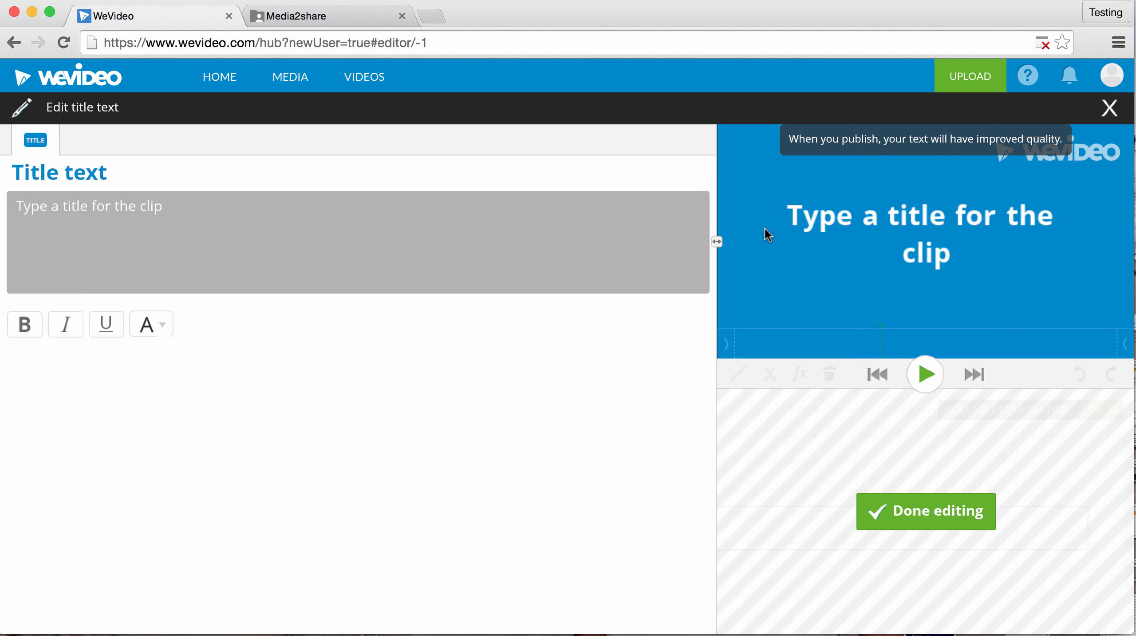
pyautogui.click(176, 208)
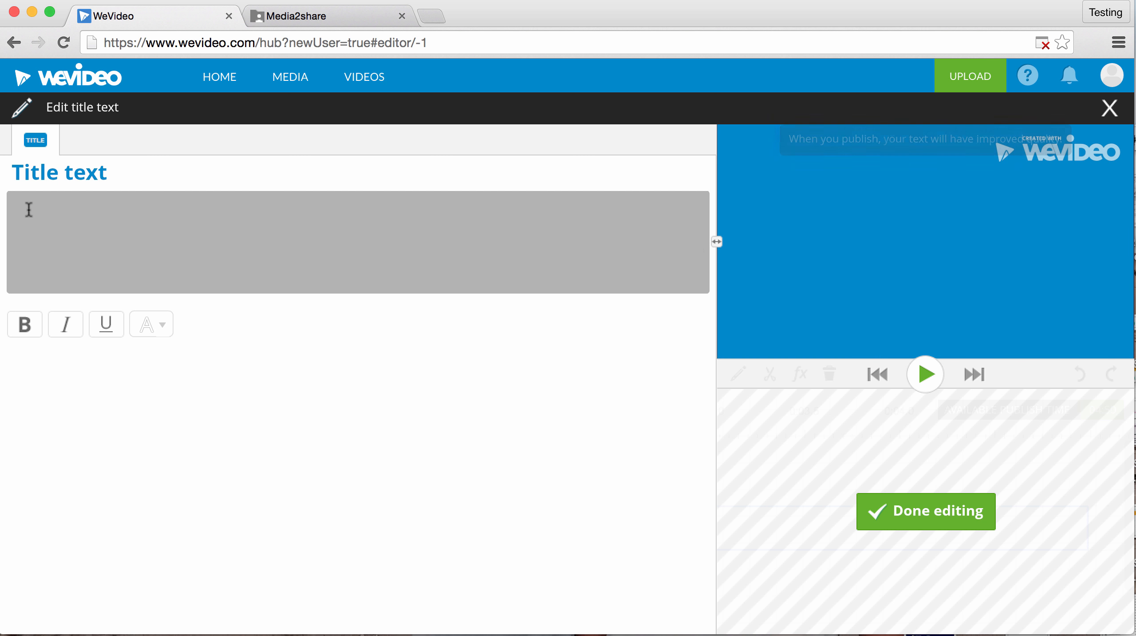
pyautogui.write('My')
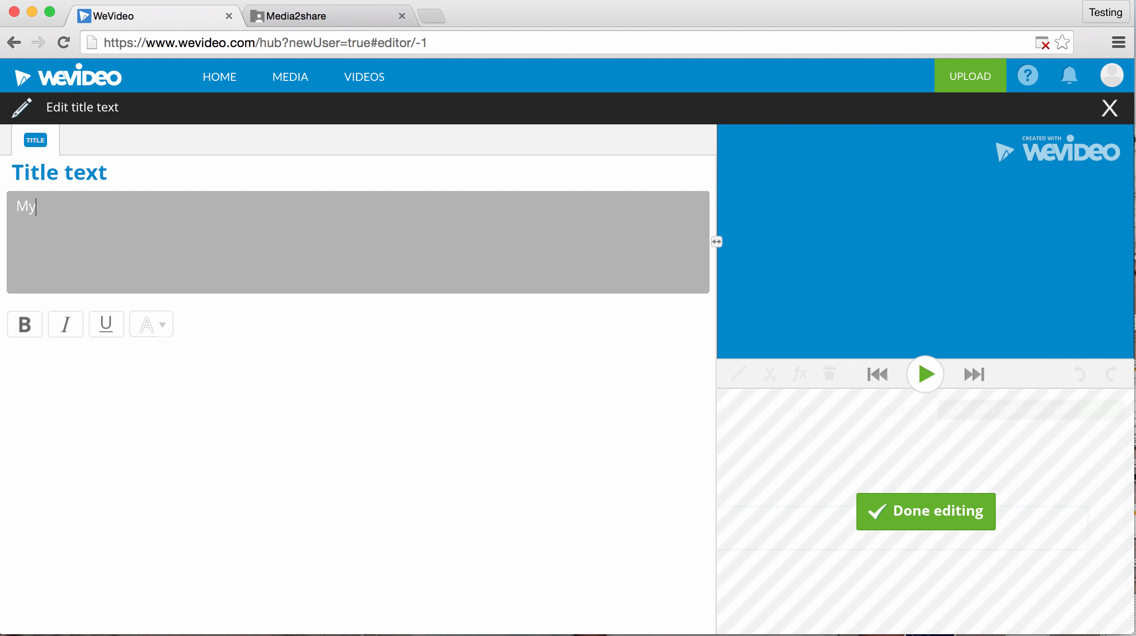
pyautogui.write(' New Car')
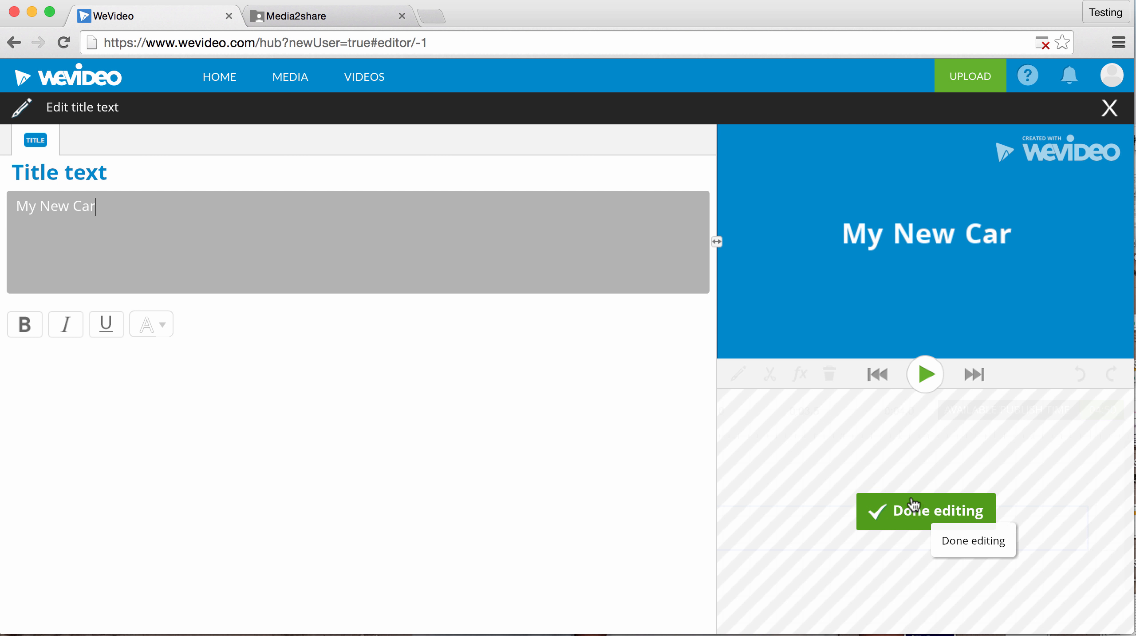
pyautogui.click(923, 511)
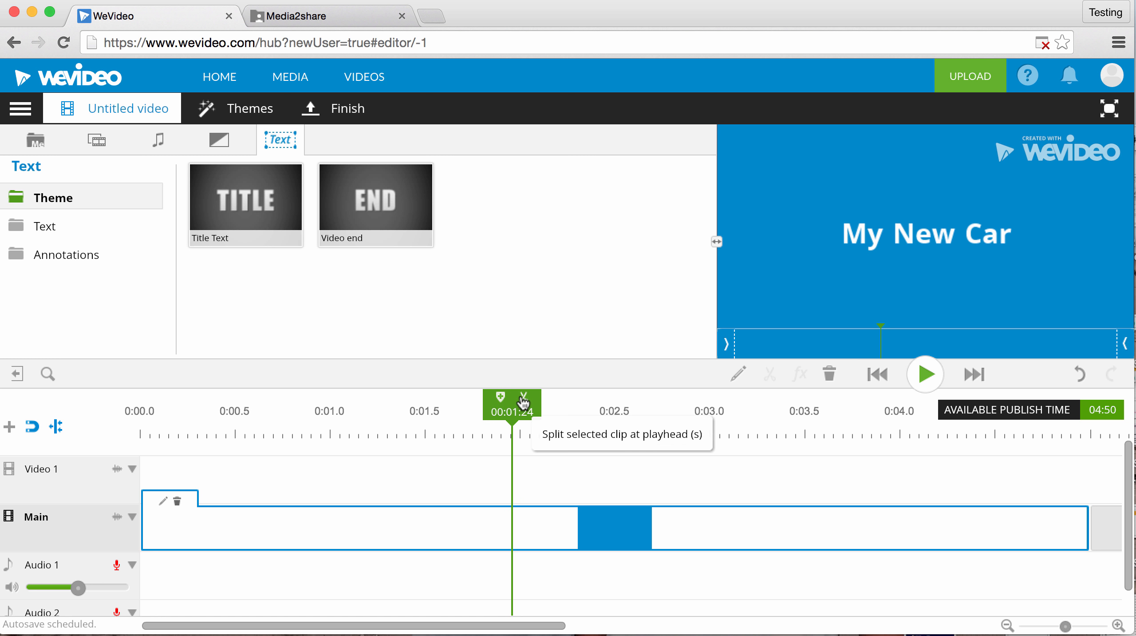
# Step: Play the timeline from the start, delete the second title clip holding placeholder text, and preview the remaining title with the timeline zoomed out
pyautogui.click(86, 227)
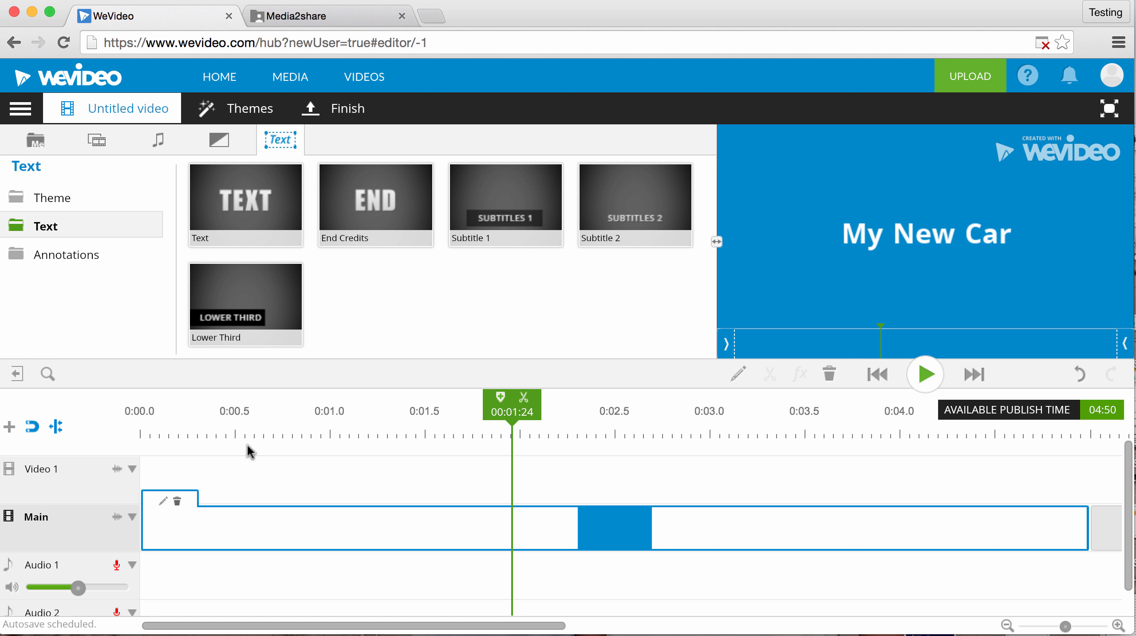
pyautogui.moveTo(512, 412); pyautogui.dragTo(126, 422)
pyautogui.press('space')
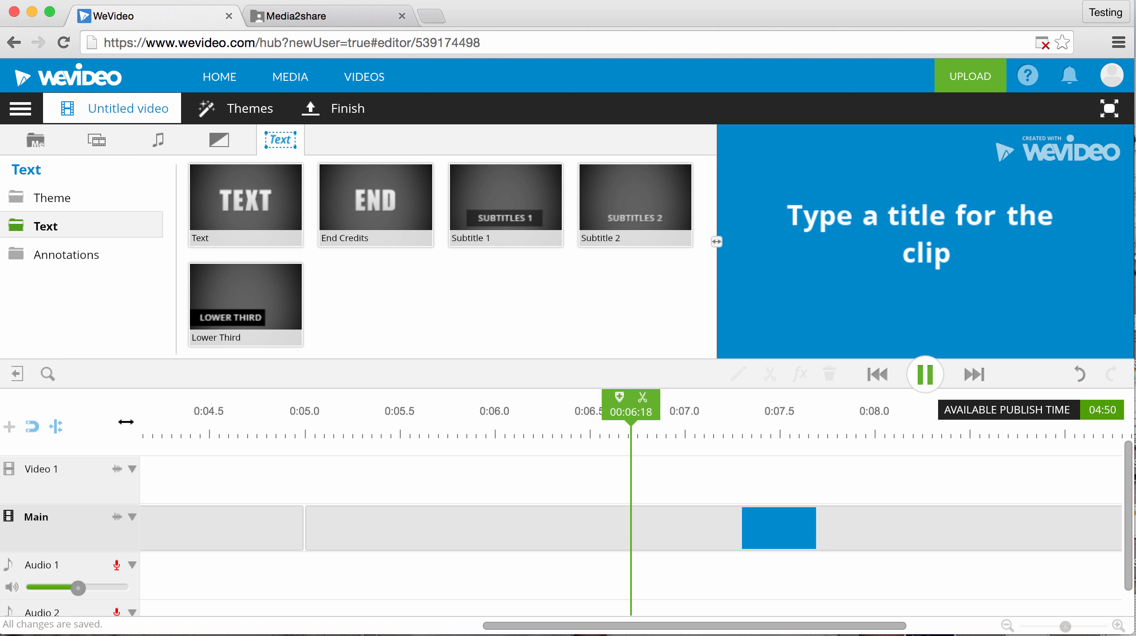
pyautogui.click(926, 381)
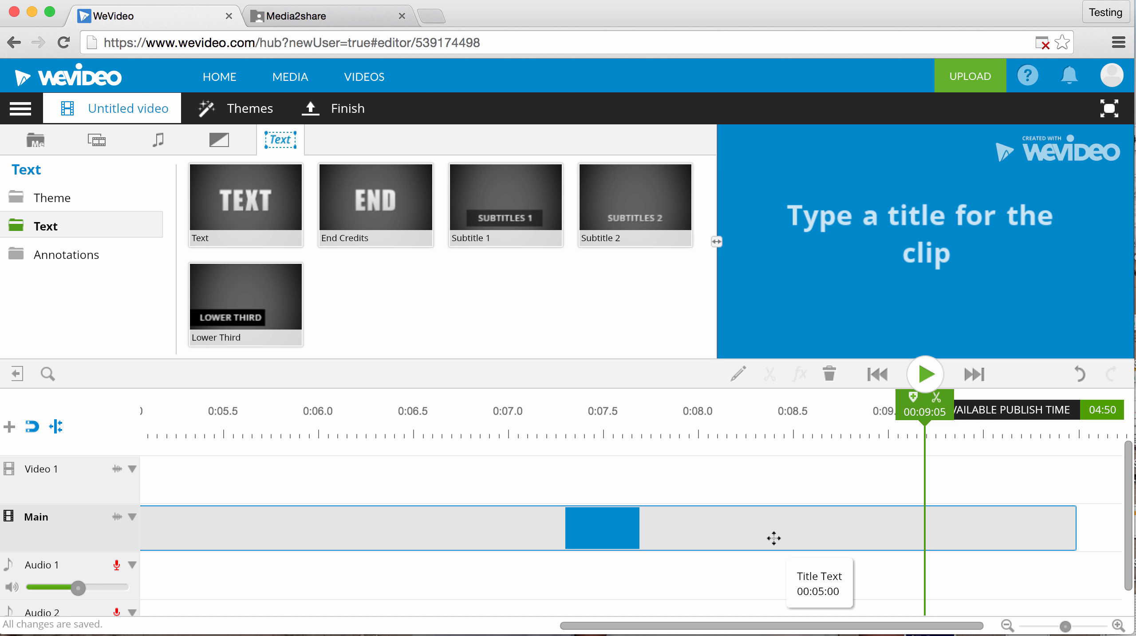
pyautogui.click(798, 522)
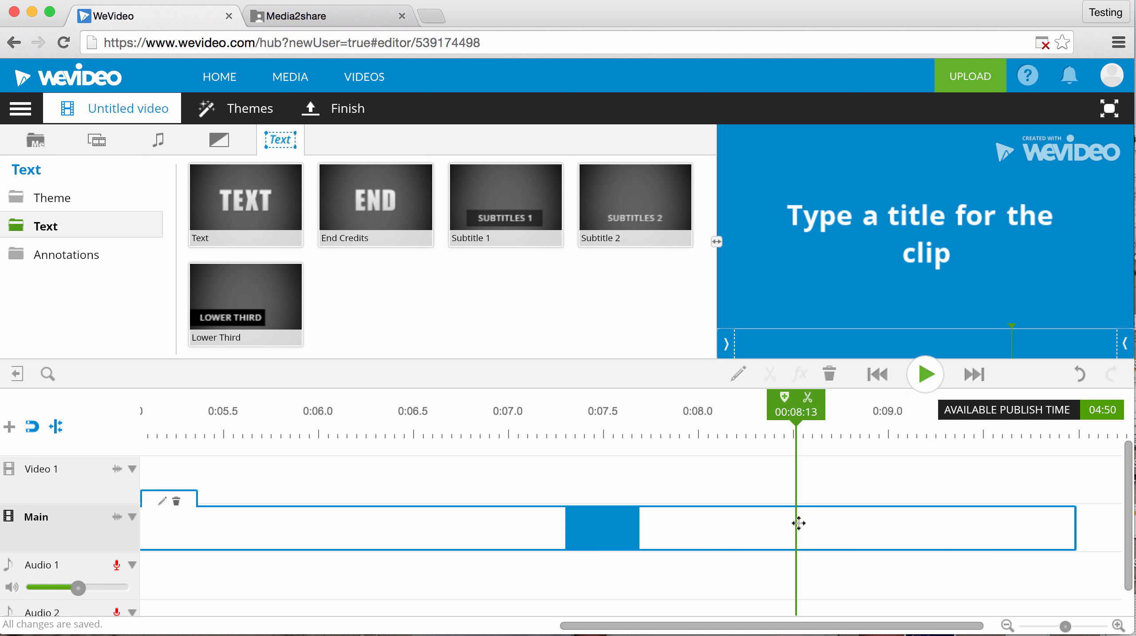
pyautogui.press('Delete')
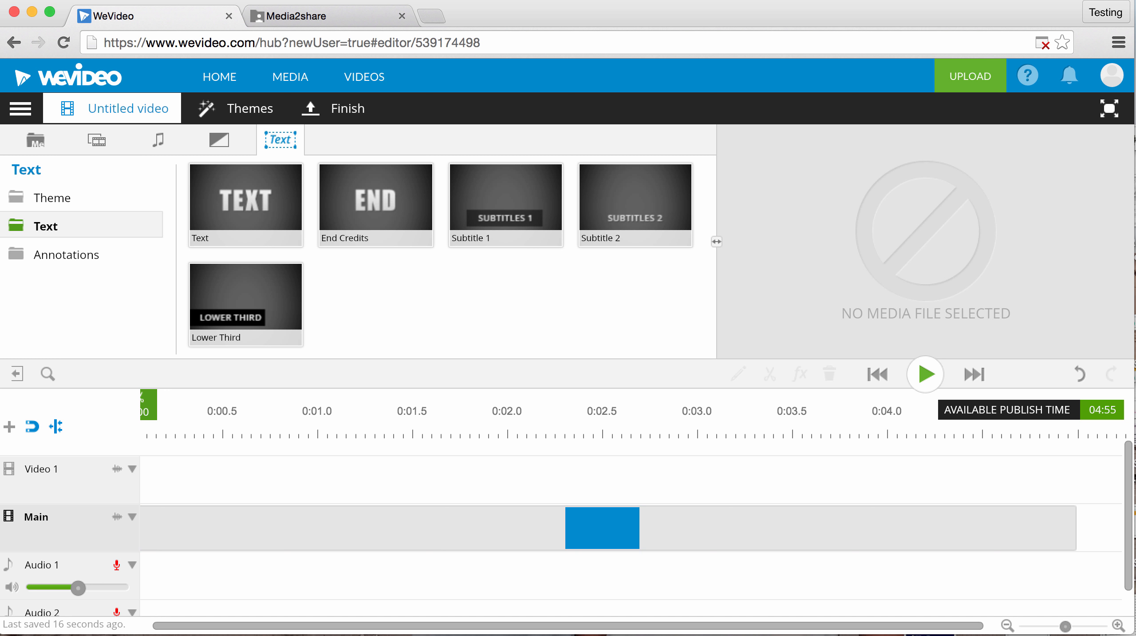
pyautogui.moveTo(1064, 624); pyautogui.dragTo(1033, 625)
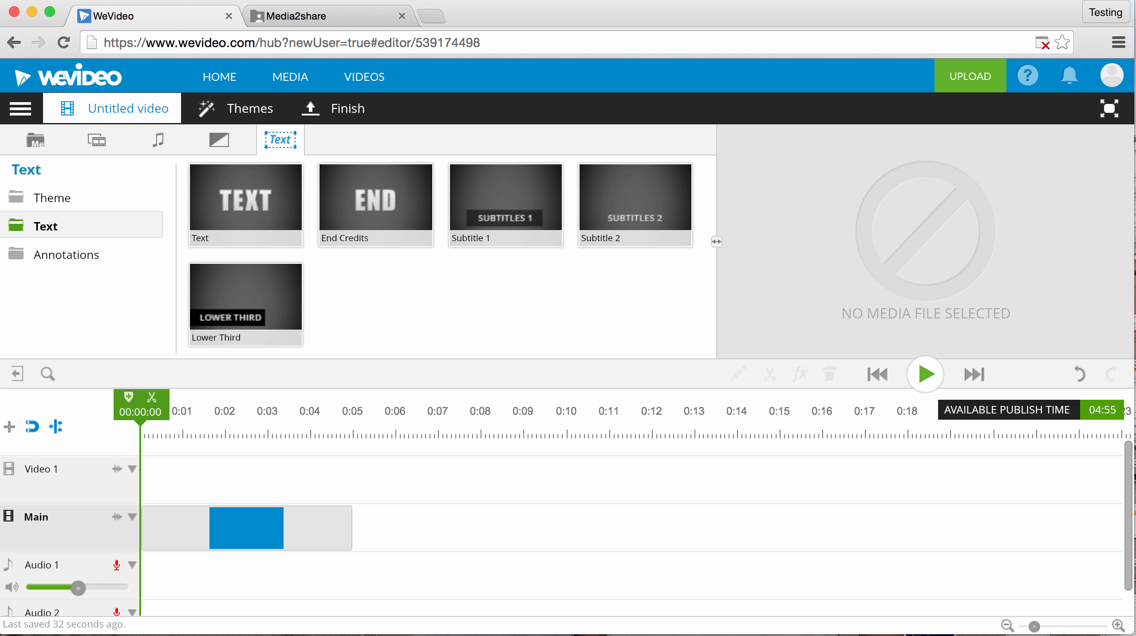
pyautogui.press('space')
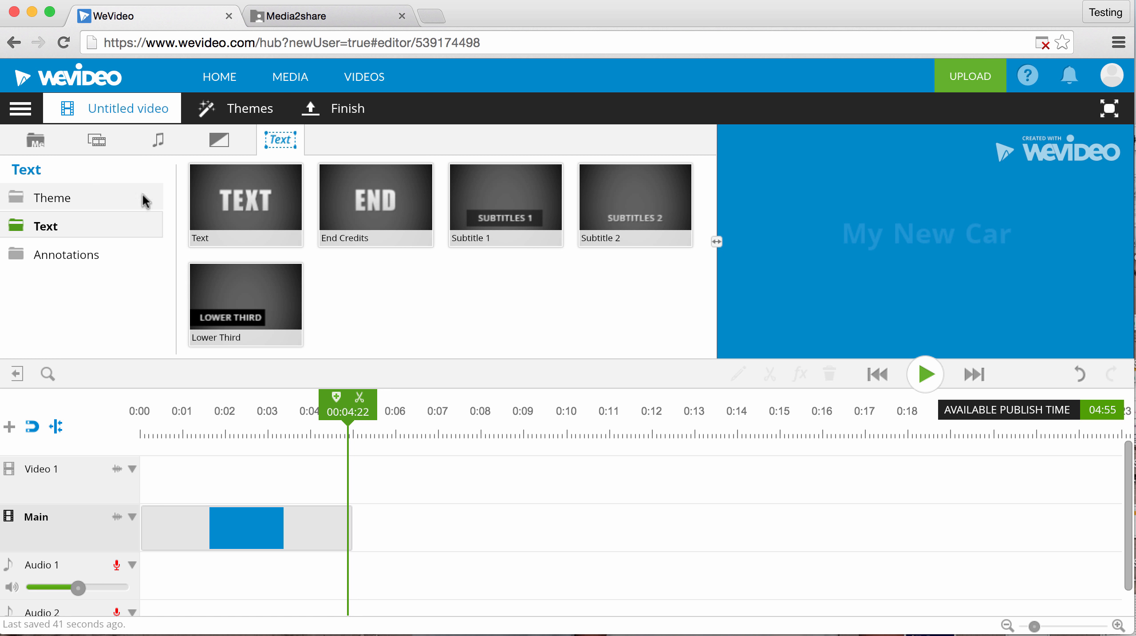
# Step: Add the vw photo after the title on the Main track and shorten it to about 4 seconds
pyautogui.click(31, 143)
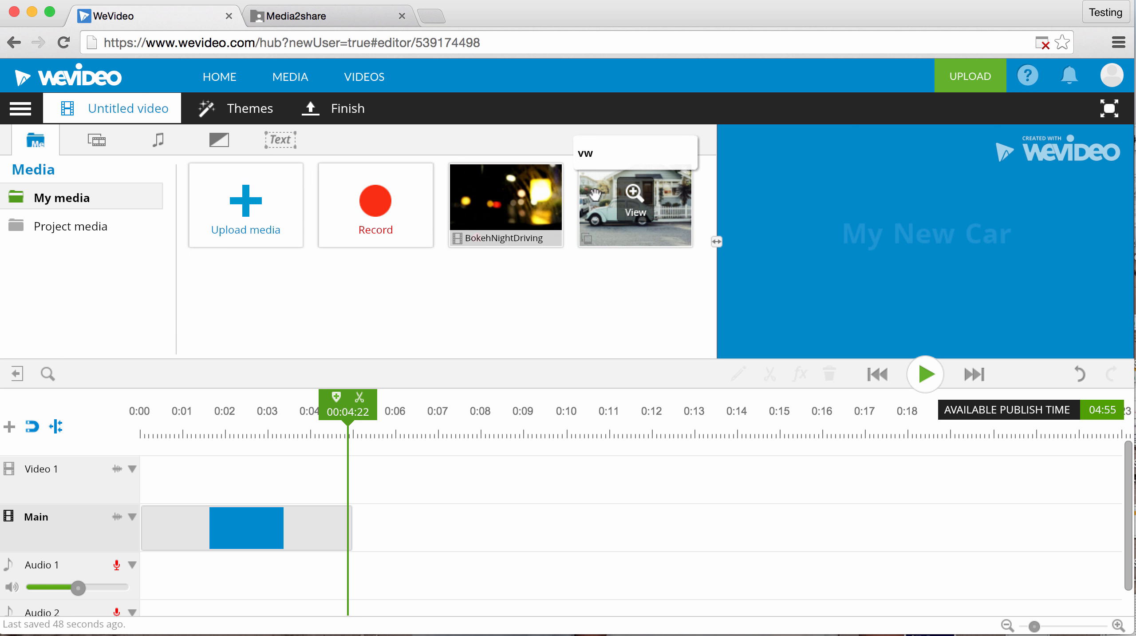
pyautogui.moveTo(598, 191); pyautogui.dragTo(395, 523)
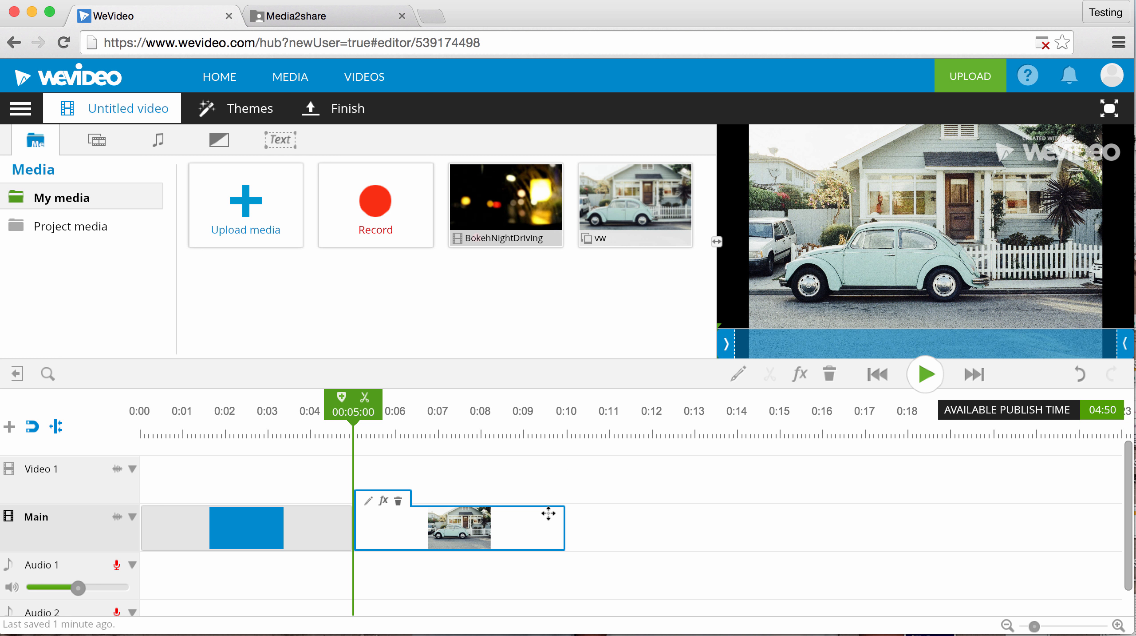
pyautogui.moveTo(565, 520); pyautogui.dragTo(517, 520)
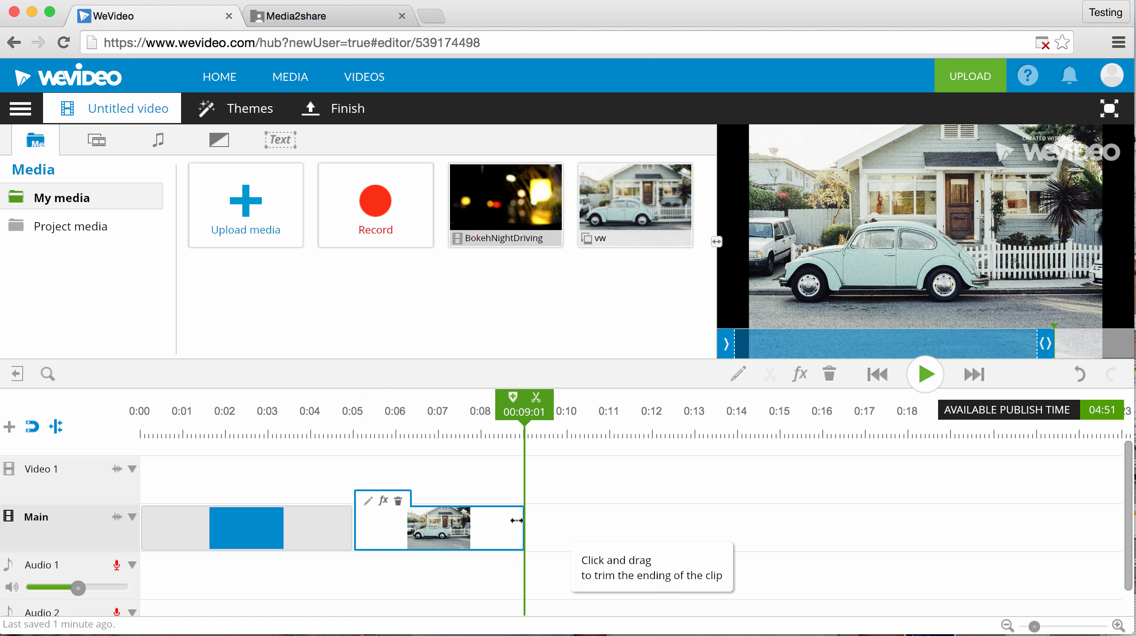
# Step: Add the BokehNightDriving video after the vw photo on the Main track and try to extend its end
pyautogui.moveTo(502, 217)
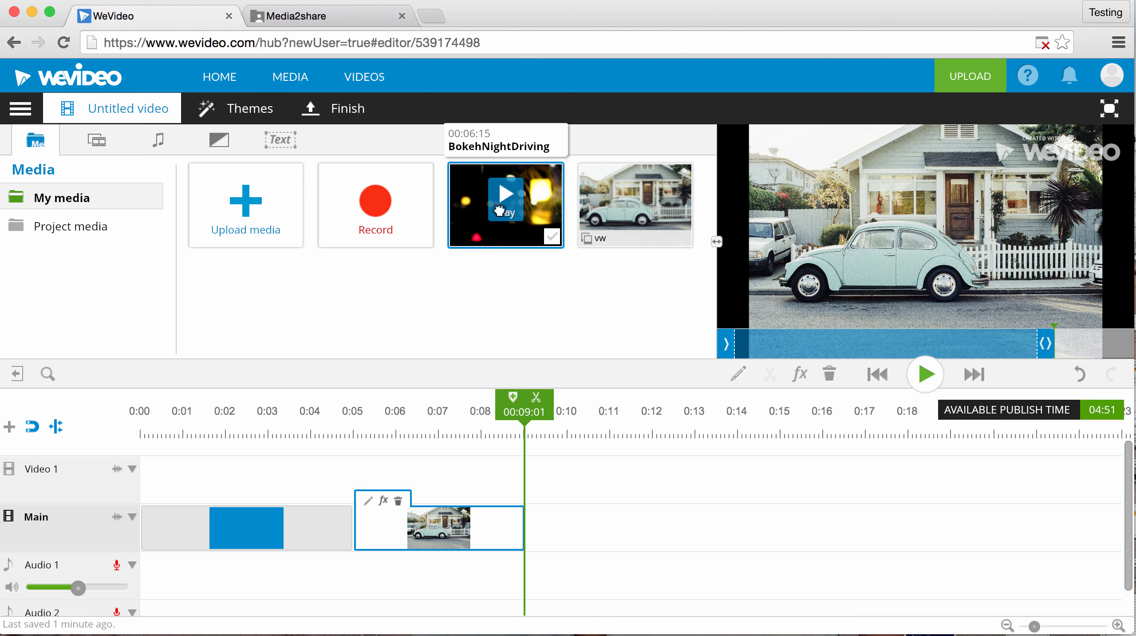
pyautogui.moveTo(500, 211); pyautogui.dragTo(563, 531)
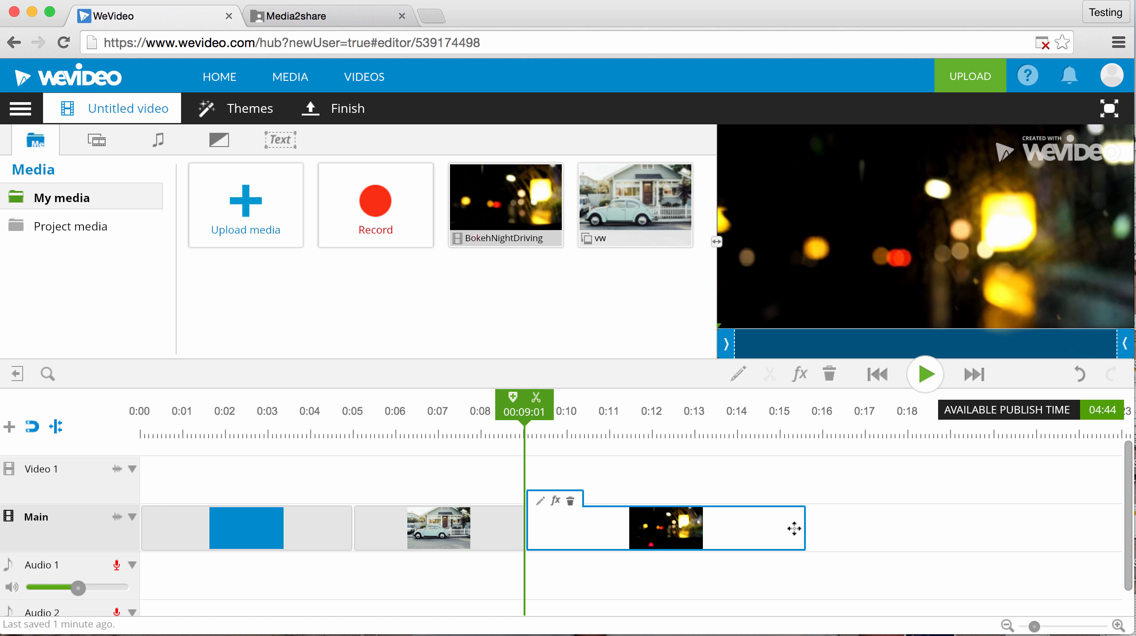
pyautogui.moveTo(801, 522); pyautogui.dragTo(836, 523)
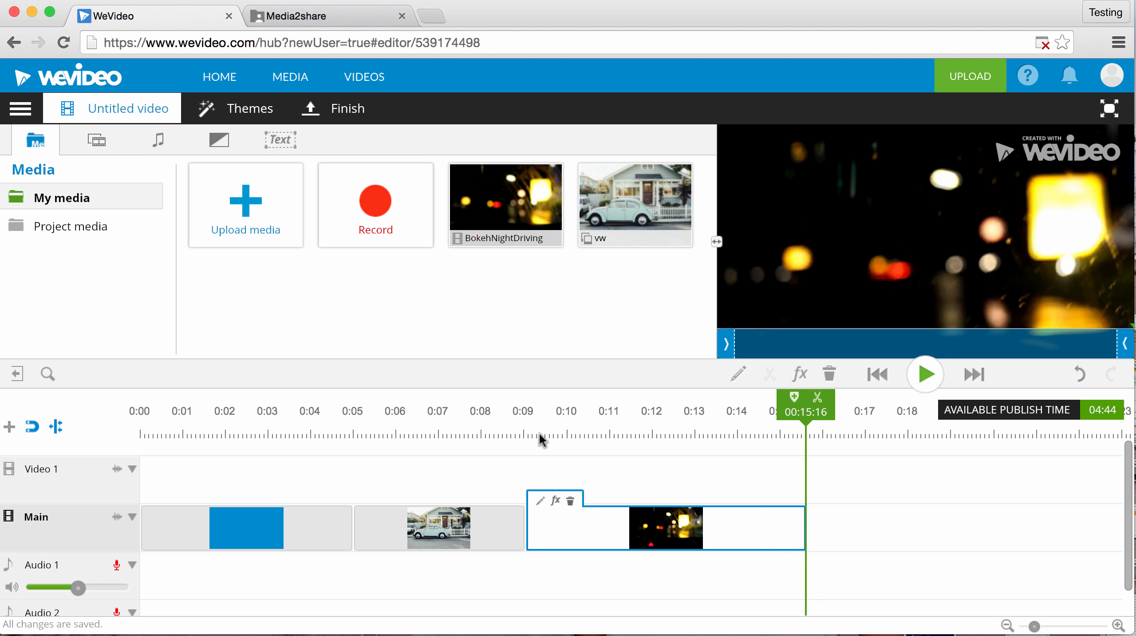
# Step: Play the assembled timeline from the beginning to review the title, photo and video clips
pyautogui.moveTo(795, 412); pyautogui.dragTo(110, 446)
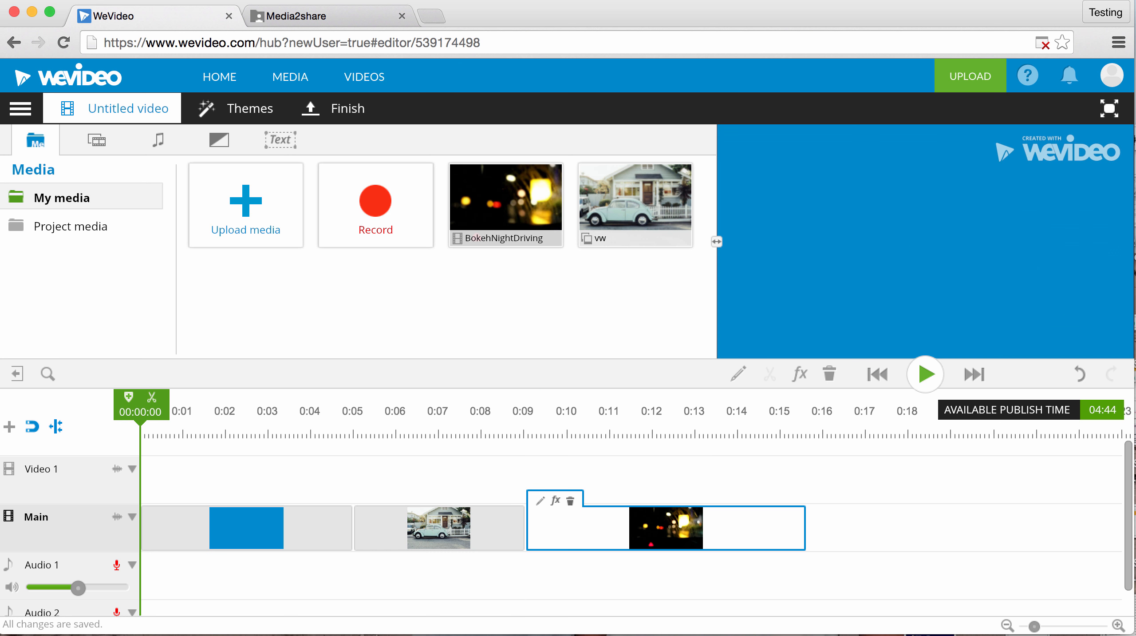
pyautogui.press('space')
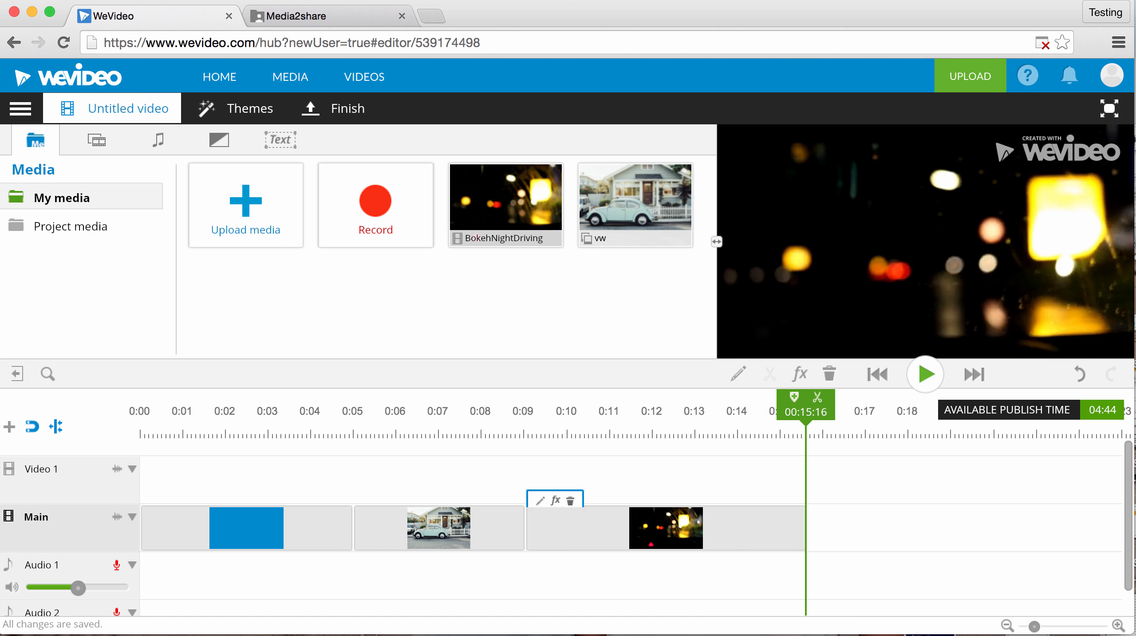
pyautogui.press('space')
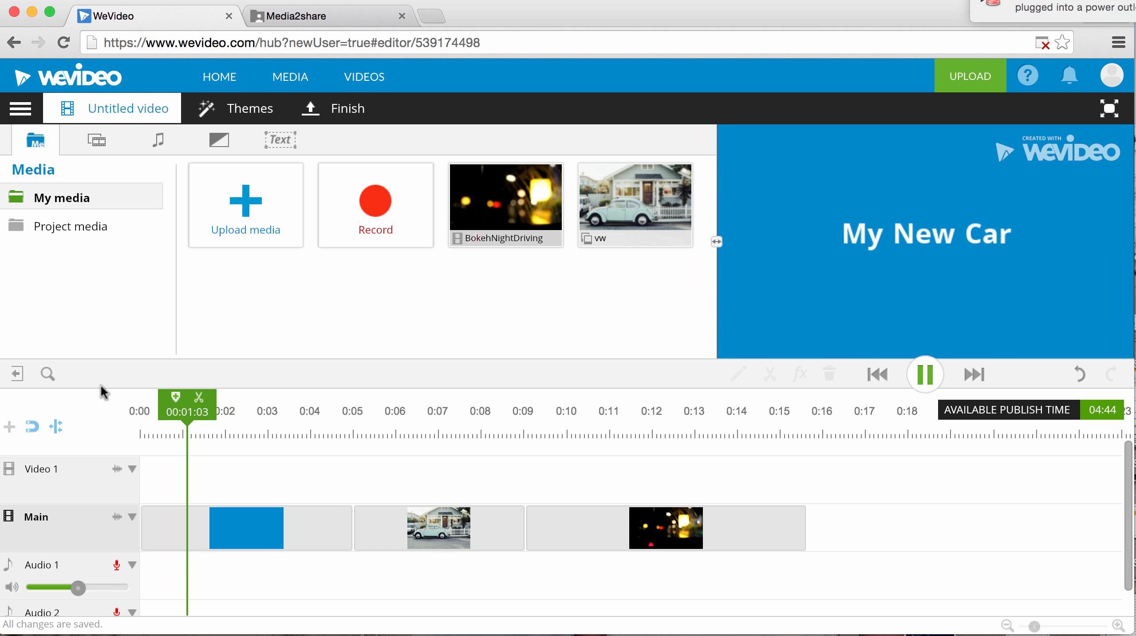
pyautogui.press('space')
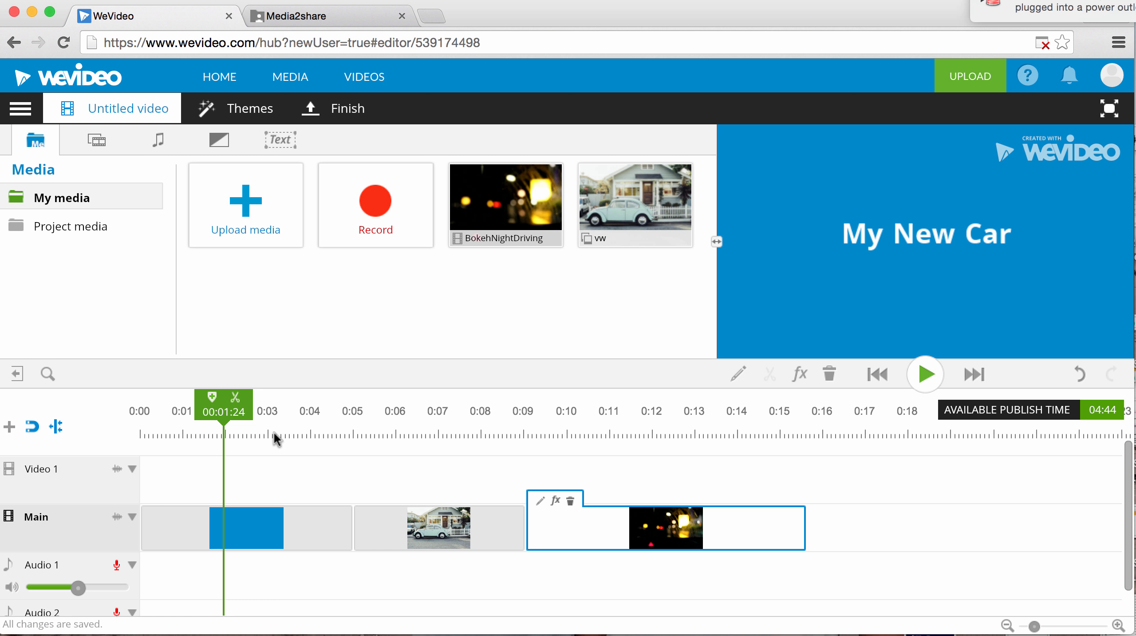
# Step: Browse the background graphics and music libraries, and bring up the standard transitions
pyautogui.click(97, 142)
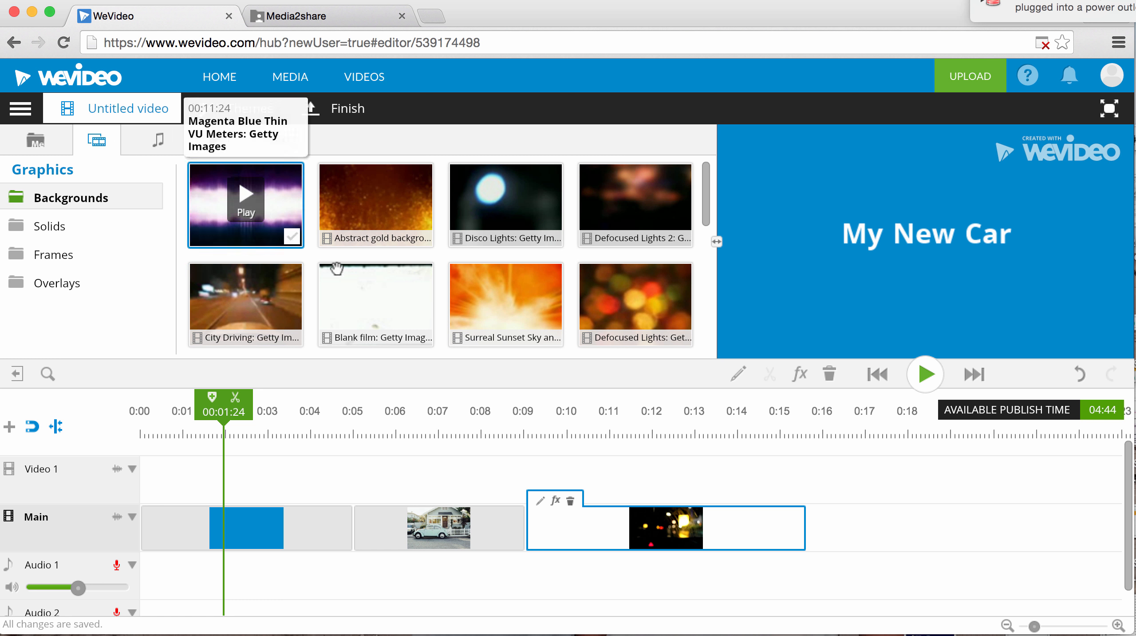
pyautogui.click(159, 142)
pyautogui.click(216, 143)
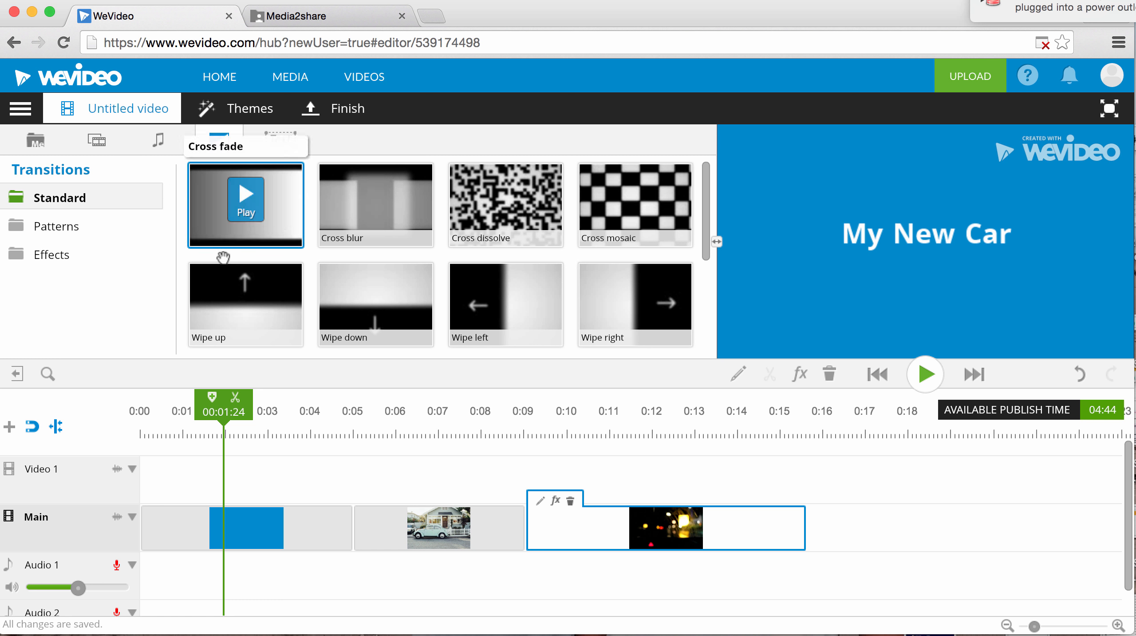
# Step: Play the cut between the title clip and the vw photo twice to check how it changes
pyautogui.moveTo(223, 410); pyautogui.dragTo(346, 450)
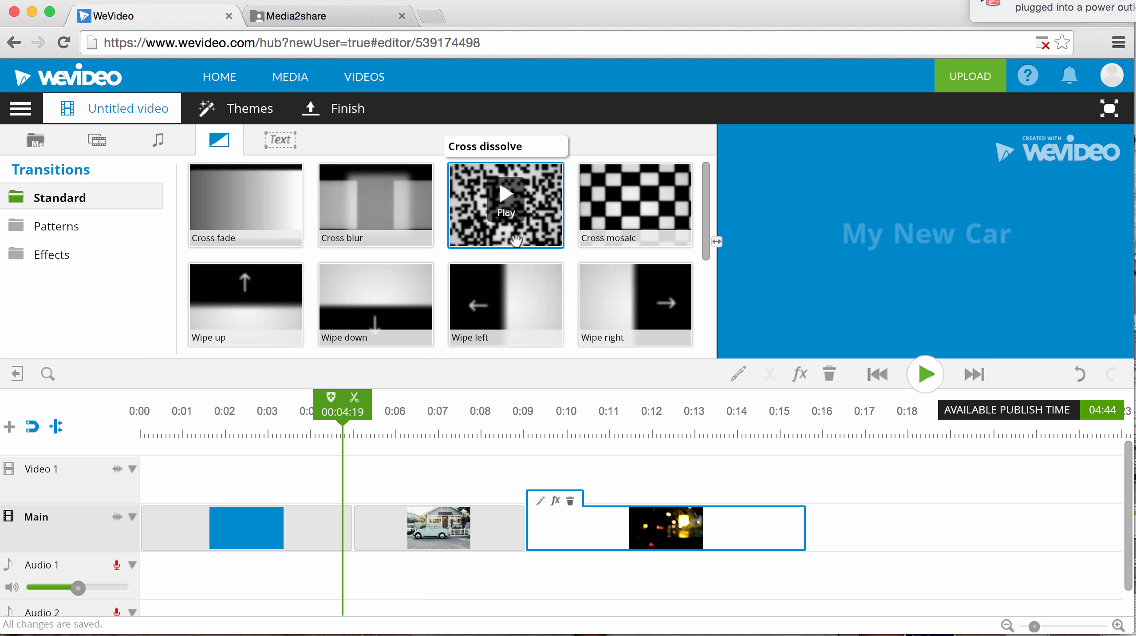
pyautogui.press('space')
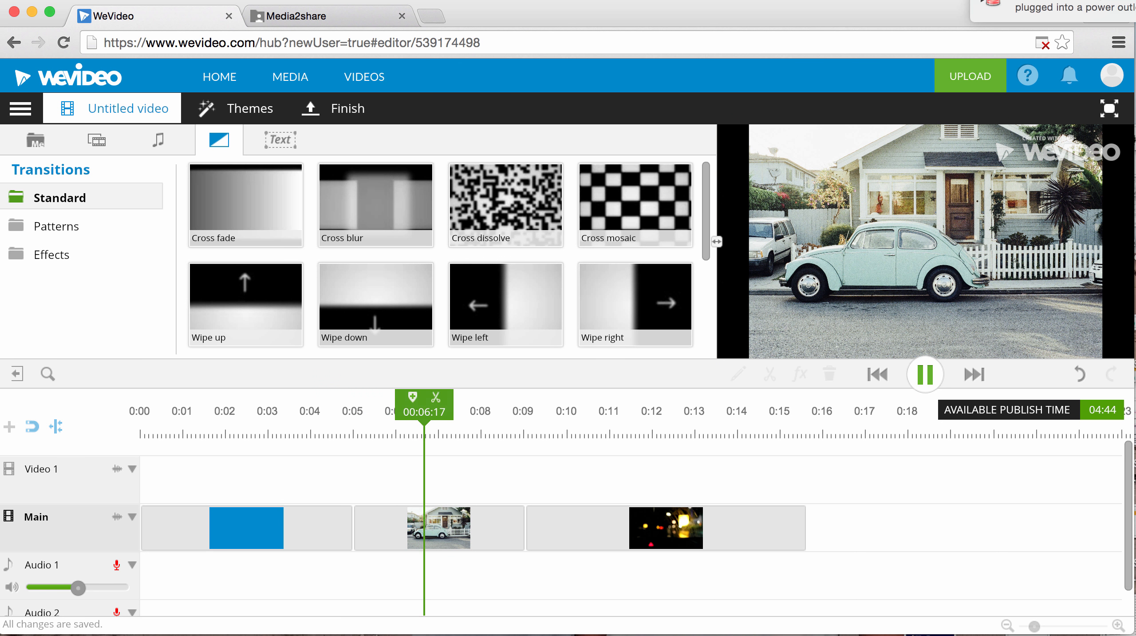
pyautogui.press('space')
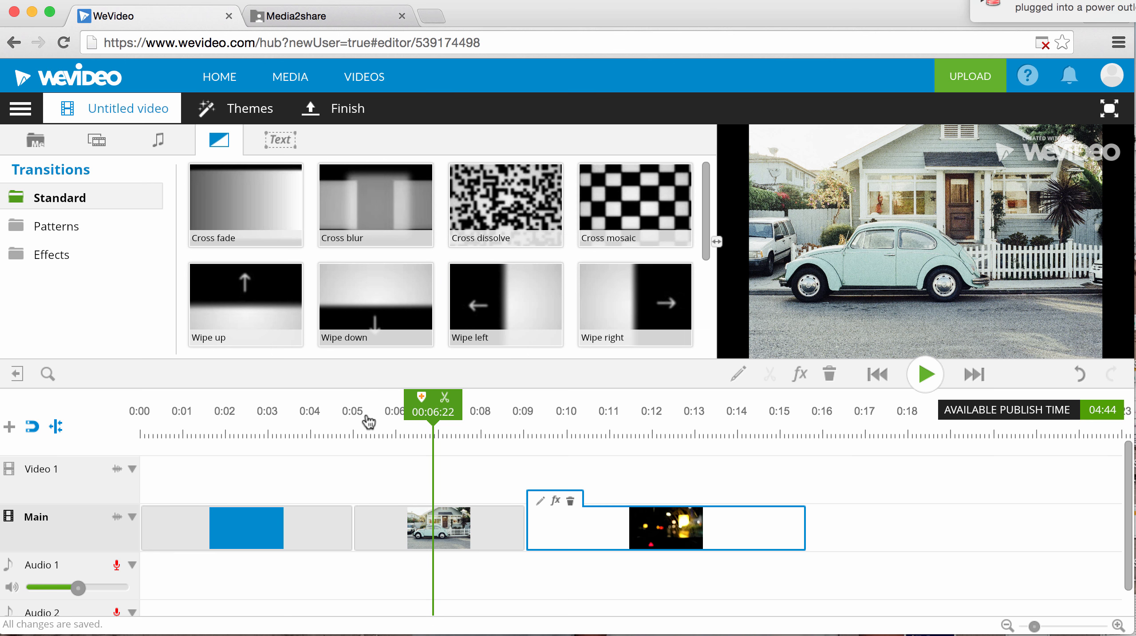
pyautogui.moveTo(426, 412); pyautogui.dragTo(311, 410)
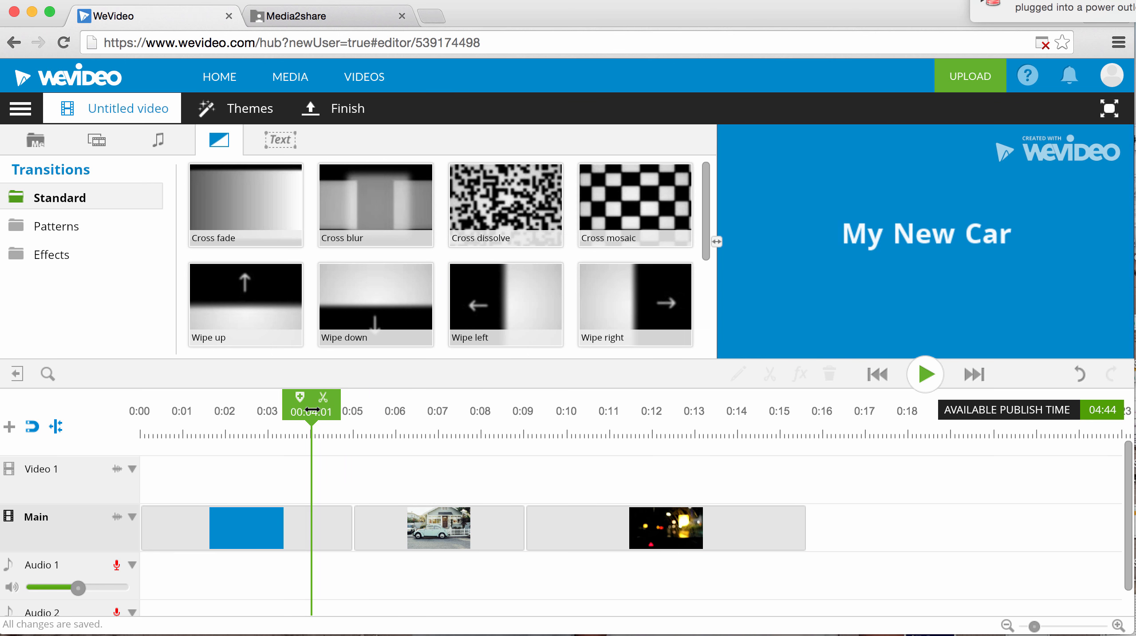
pyautogui.press('space')
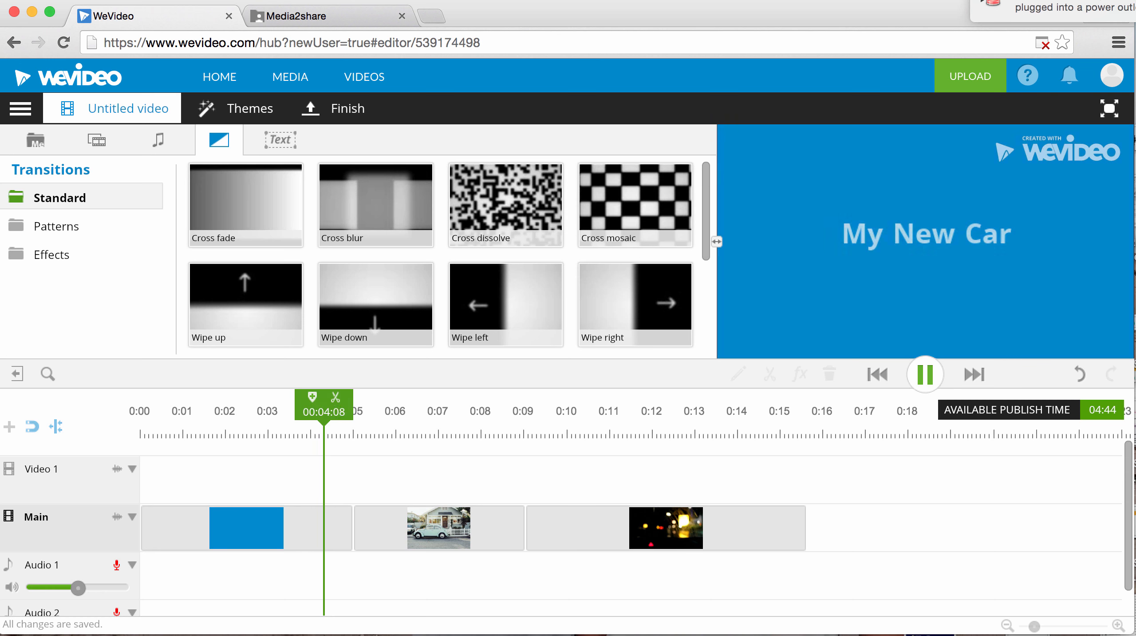
pyautogui.press('space')
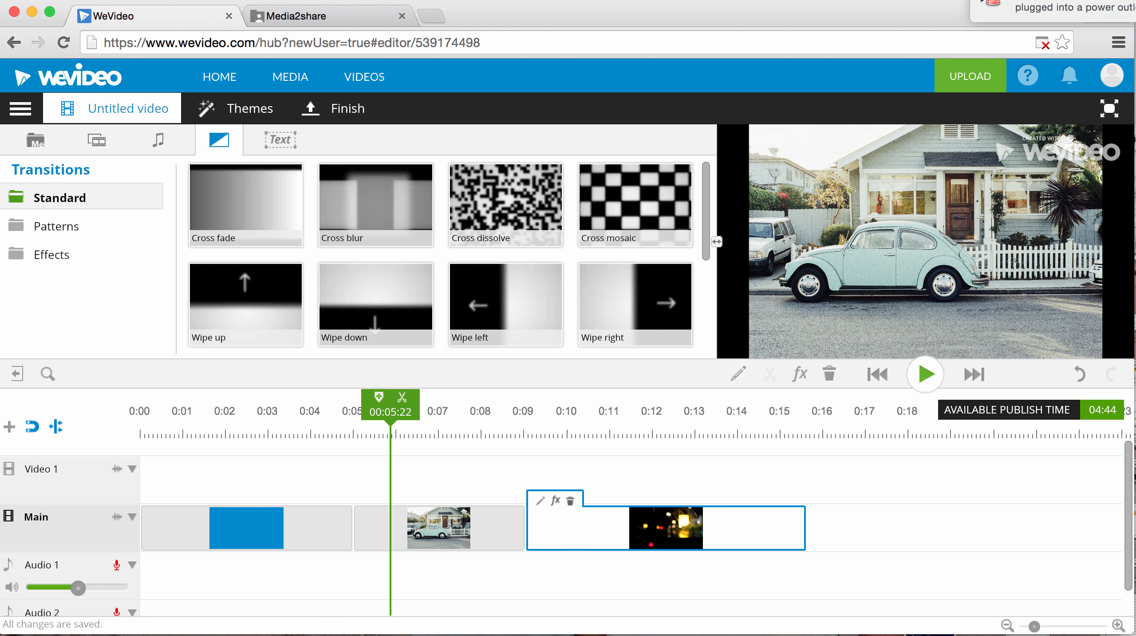
# Step: Try to place the Cross dissolve transition between the title clip and the vw photo on the Main track
pyautogui.moveTo(476, 221)
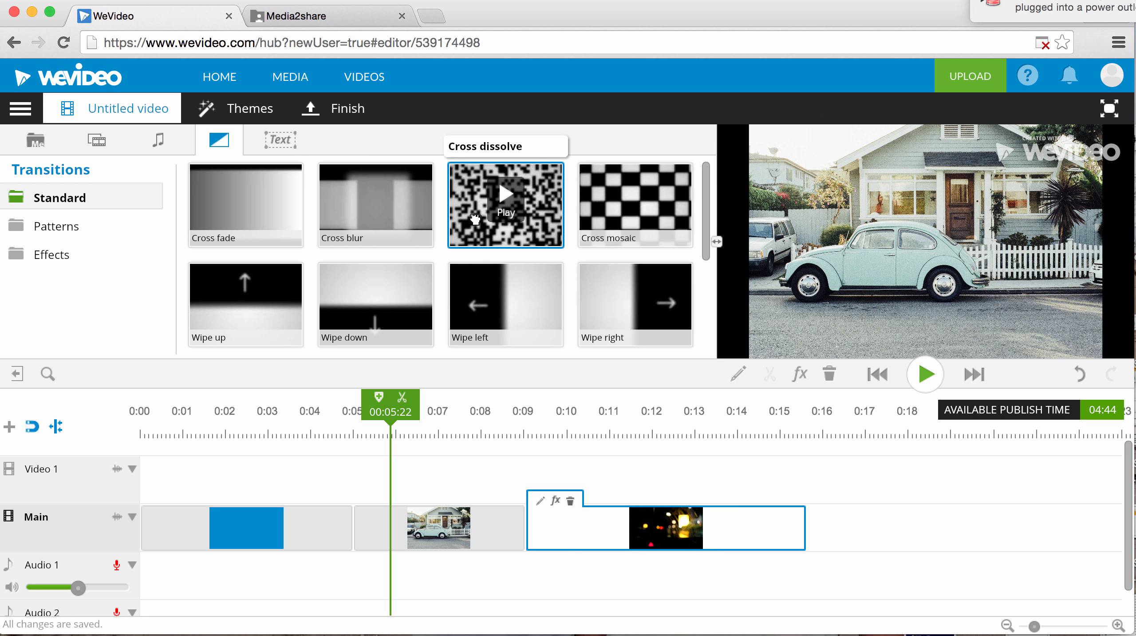
pyautogui.moveTo(475, 219)
pyautogui.mouseDown()
pyautogui.moveTo(436, 263)
pyautogui.moveTo(342, 473)
pyautogui.moveTo(374, 534)
pyautogui.mouseUp()
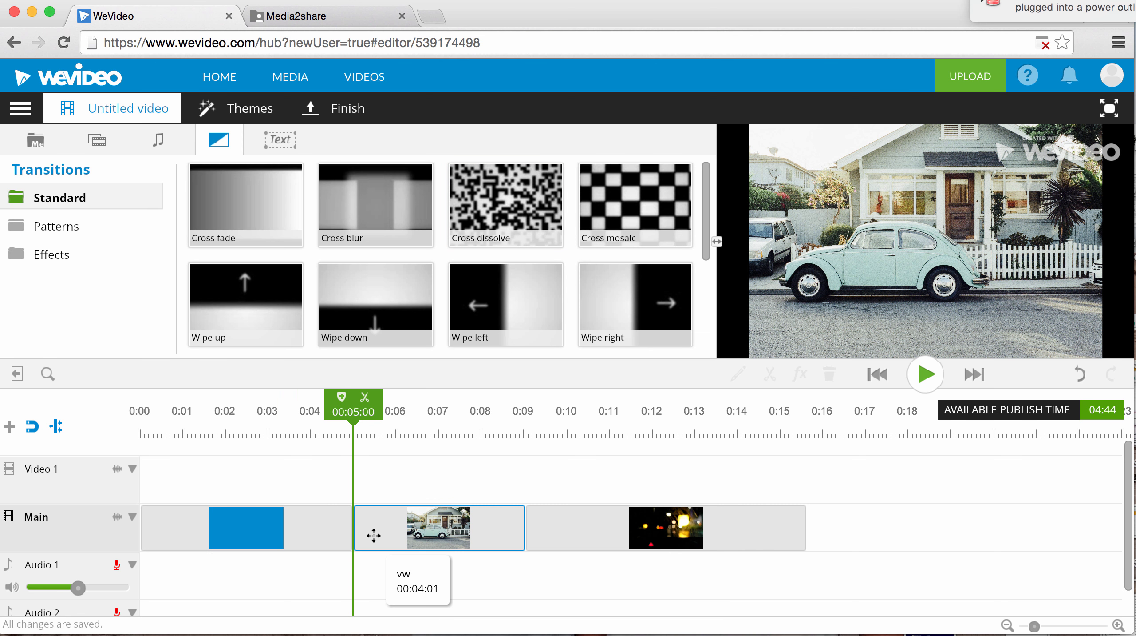
pyautogui.moveTo(498, 212)
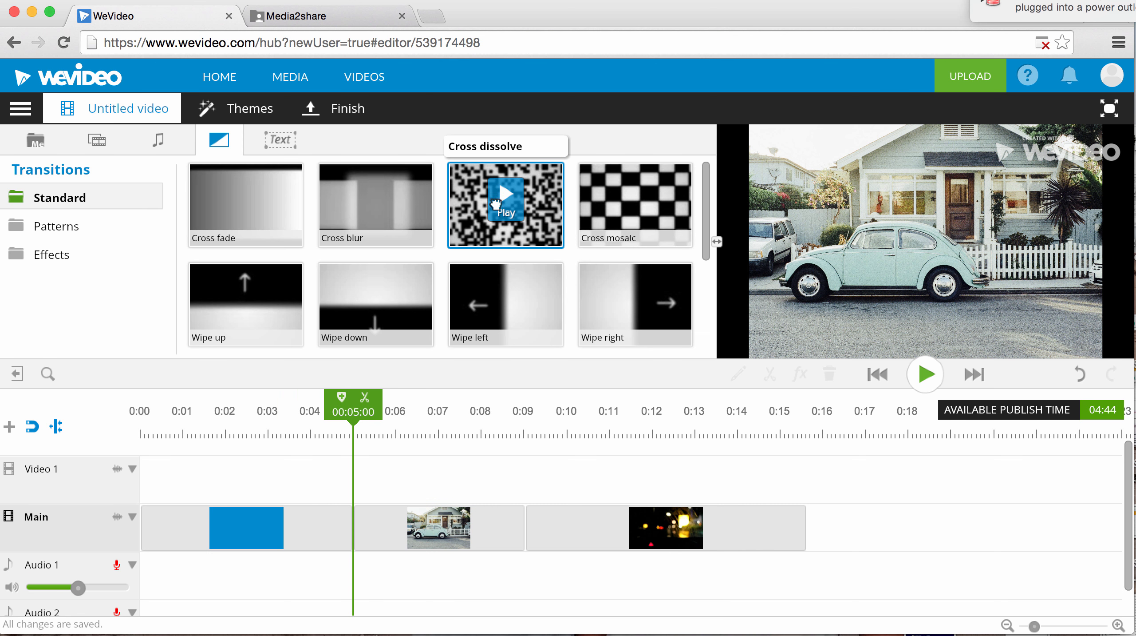
pyautogui.moveTo(497, 205)
pyautogui.mouseDown()
pyautogui.moveTo(373, 431)
pyautogui.moveTo(387, 519)
pyautogui.mouseUp()
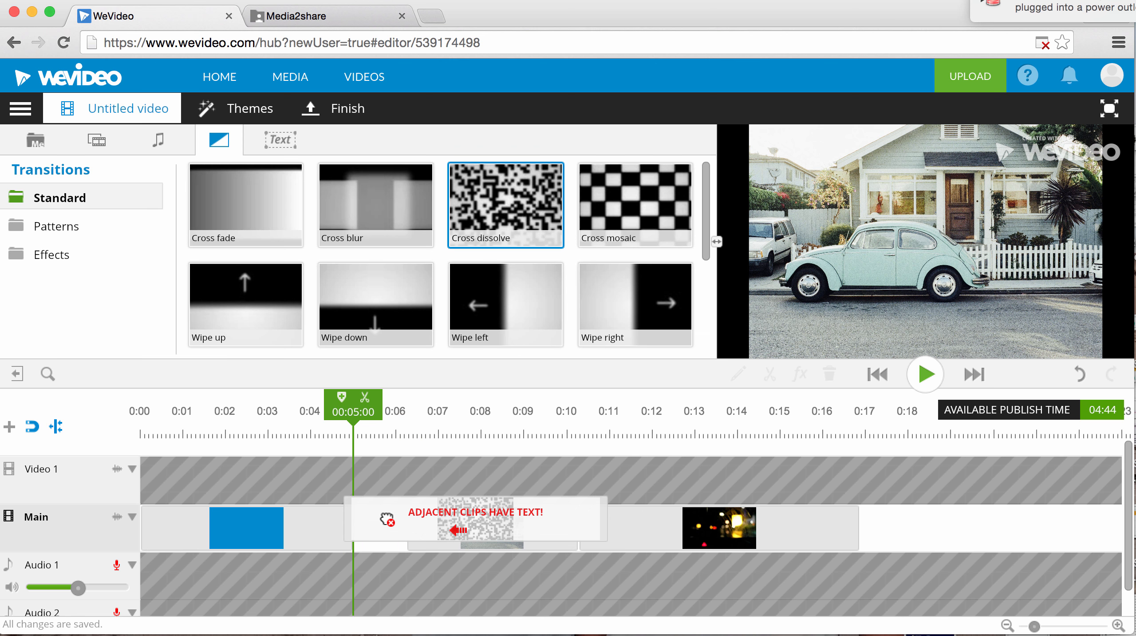
pyautogui.moveTo(387, 519); pyautogui.dragTo(397, 520)
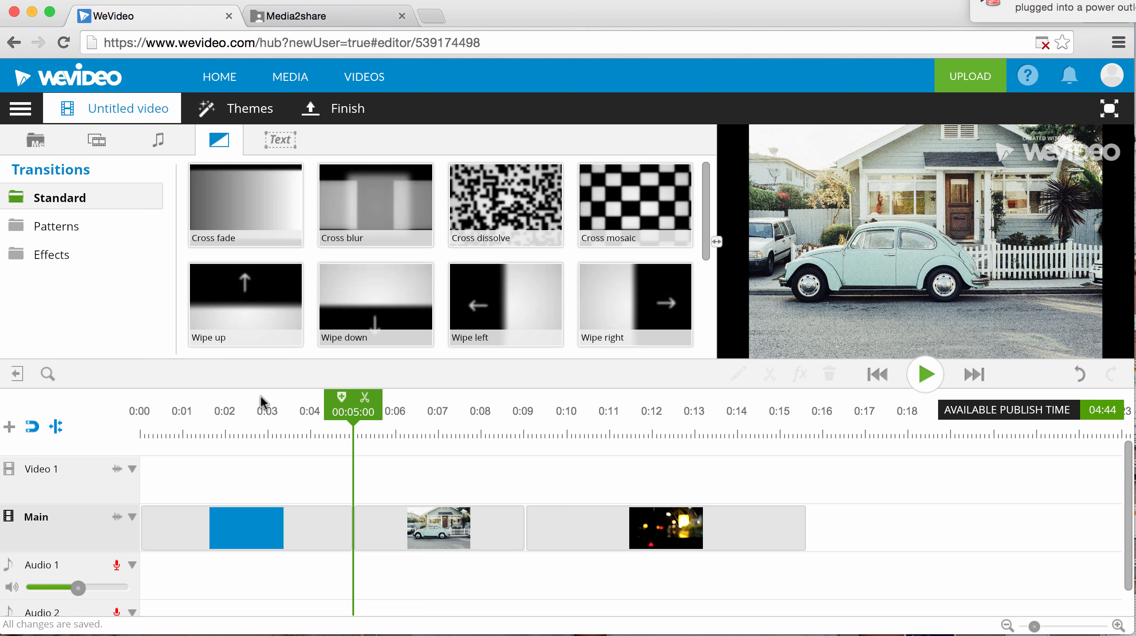
# Step: Replace the blue title clip at the start of the Main track with the plain Text clip from the Text collection
pyautogui.click(236, 535)
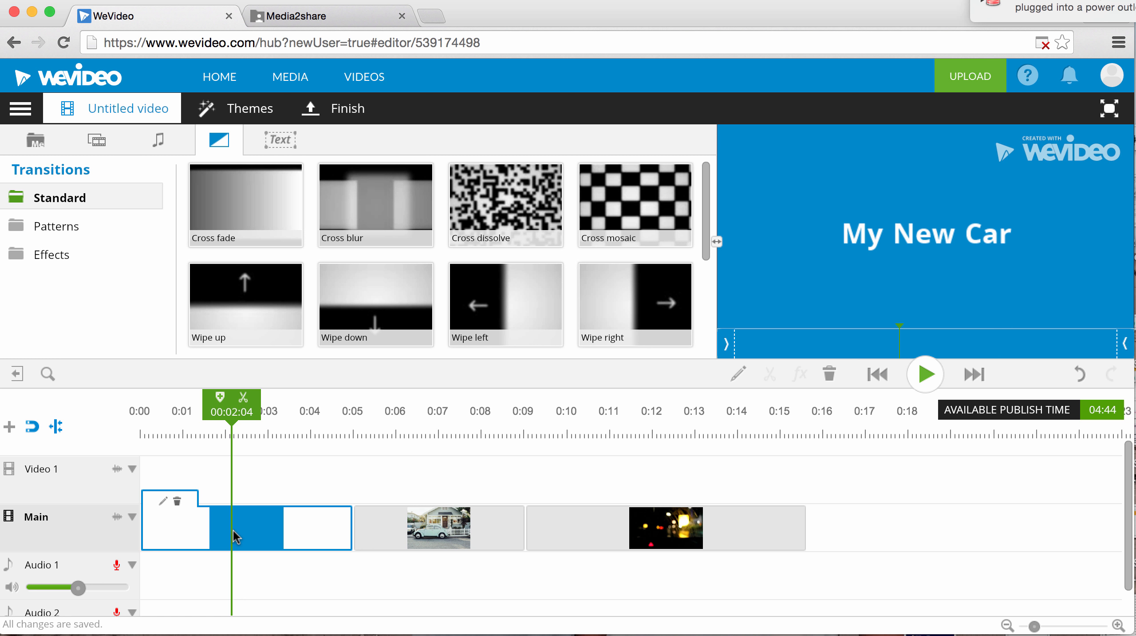
pyautogui.press('Delete')
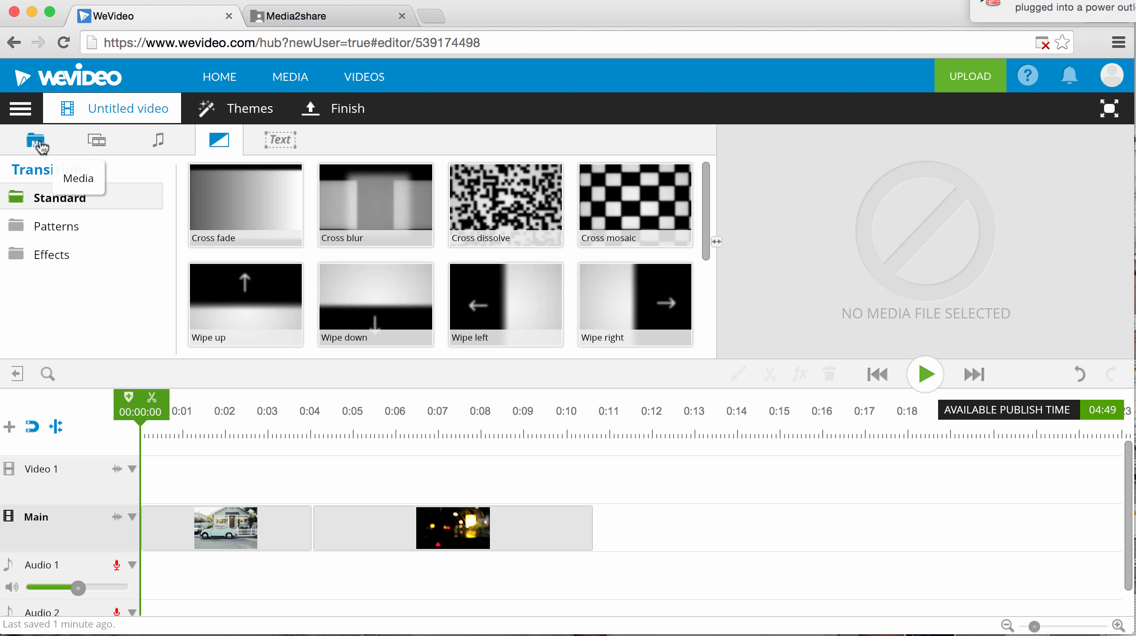
pyautogui.click(279, 141)
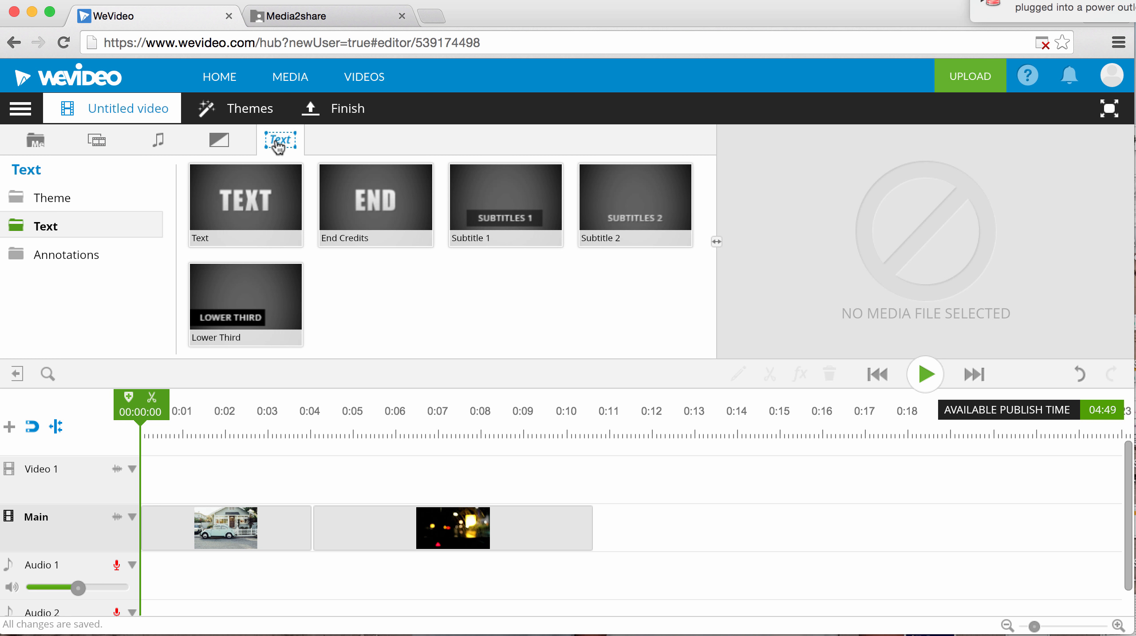
pyautogui.click(56, 200)
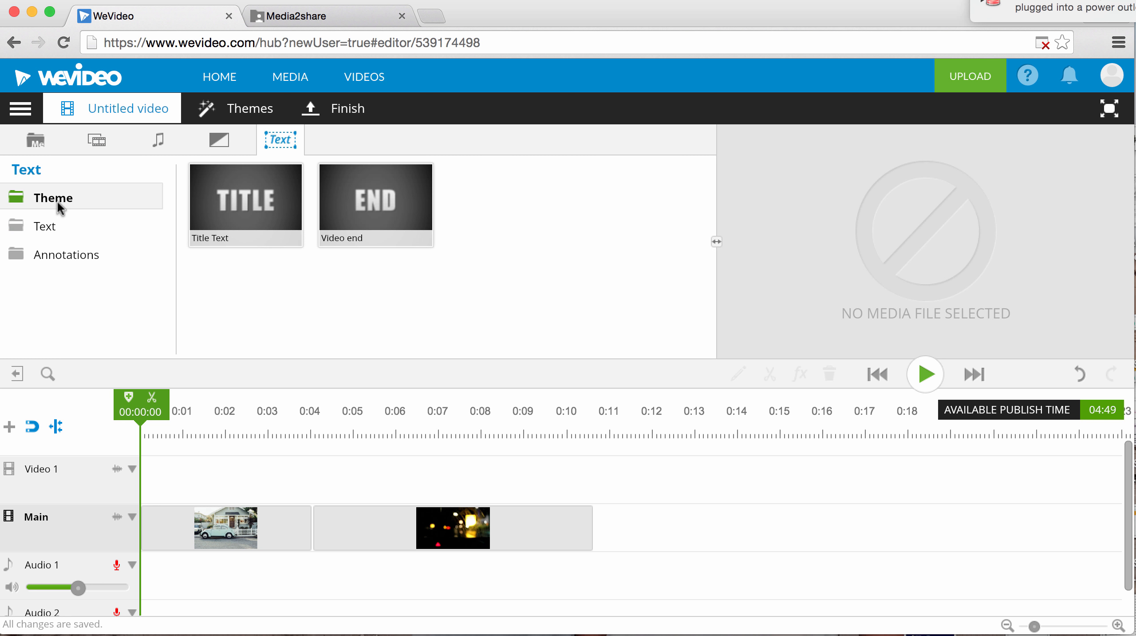
pyautogui.click(61, 224)
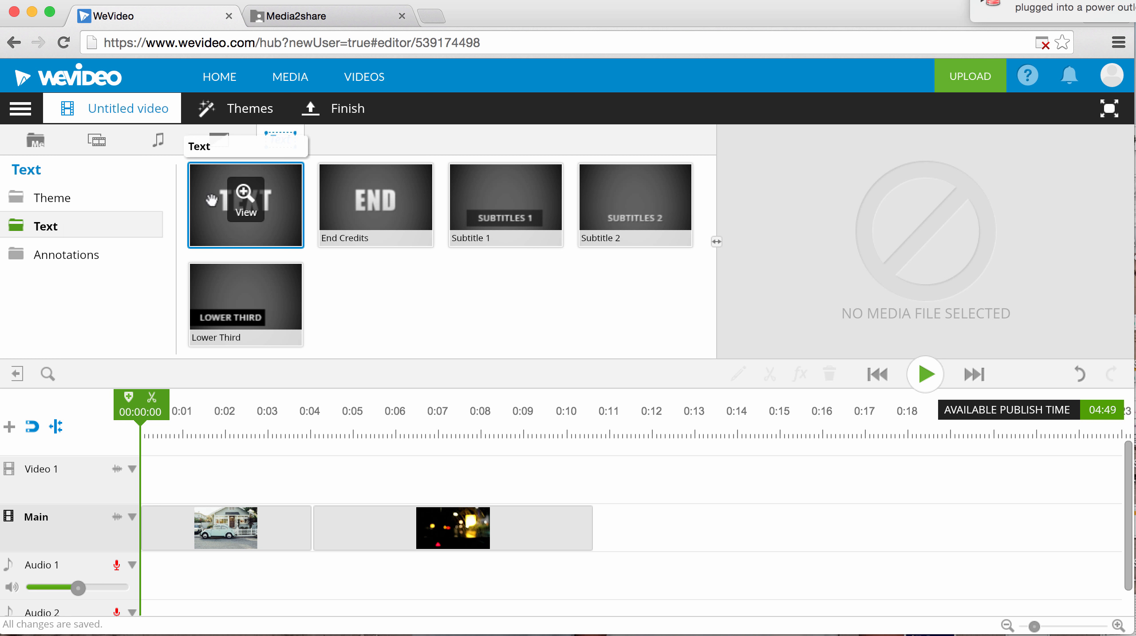
pyautogui.moveTo(213, 201); pyautogui.dragTo(165, 529)
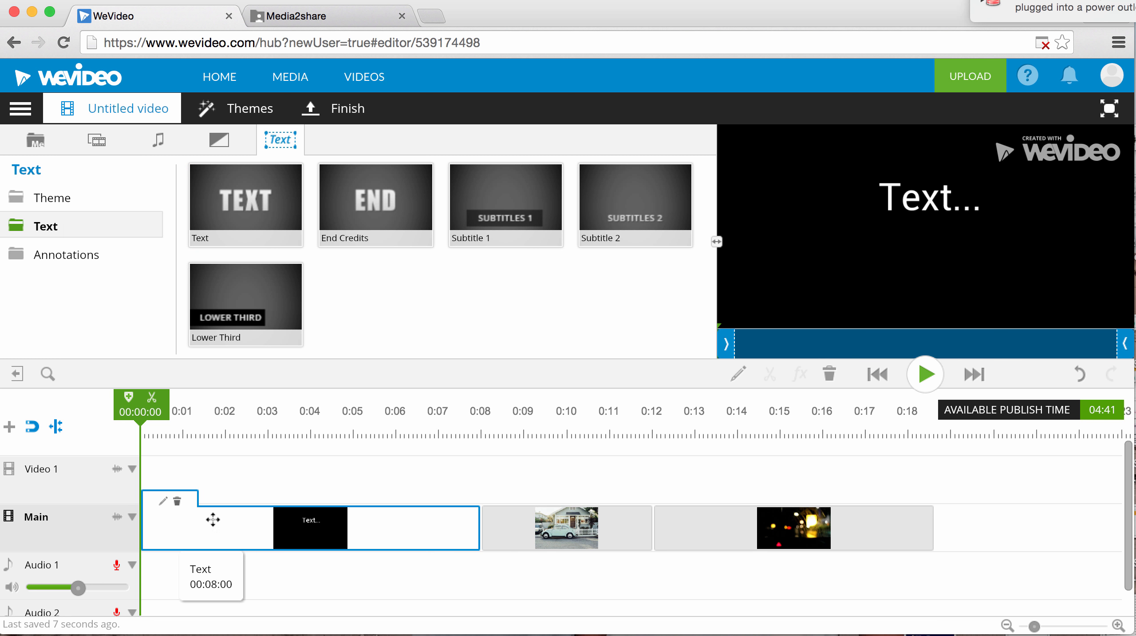
# Step: Change the new text clip's wording to "My New Car"
pyautogui.click(163, 505)
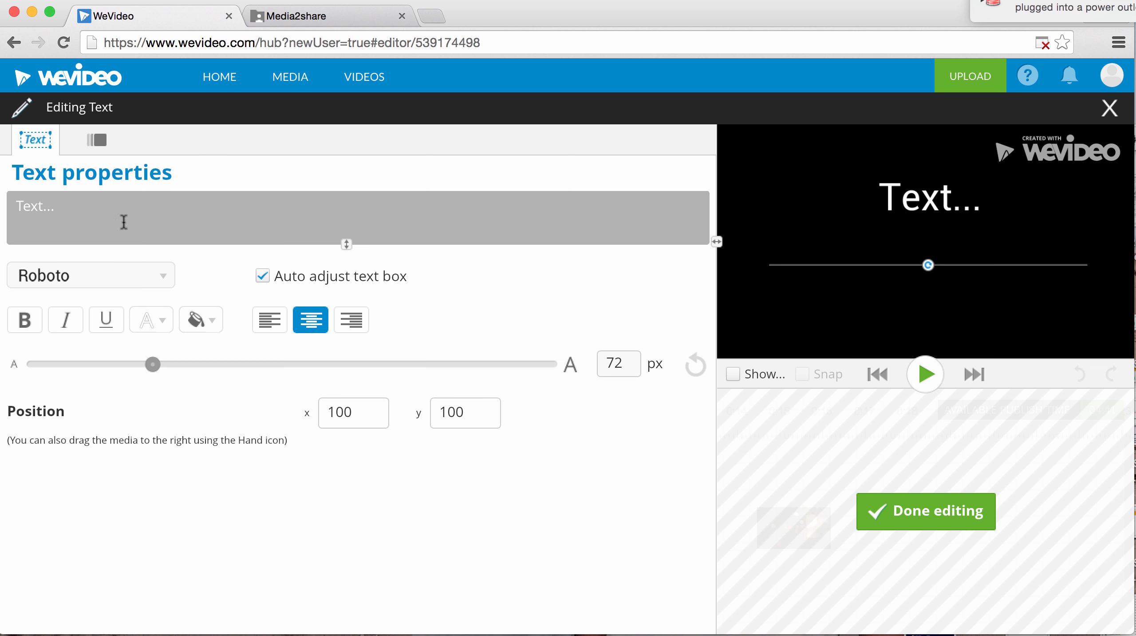
pyautogui.moveTo(86, 217); pyautogui.dragTo(12, 214)
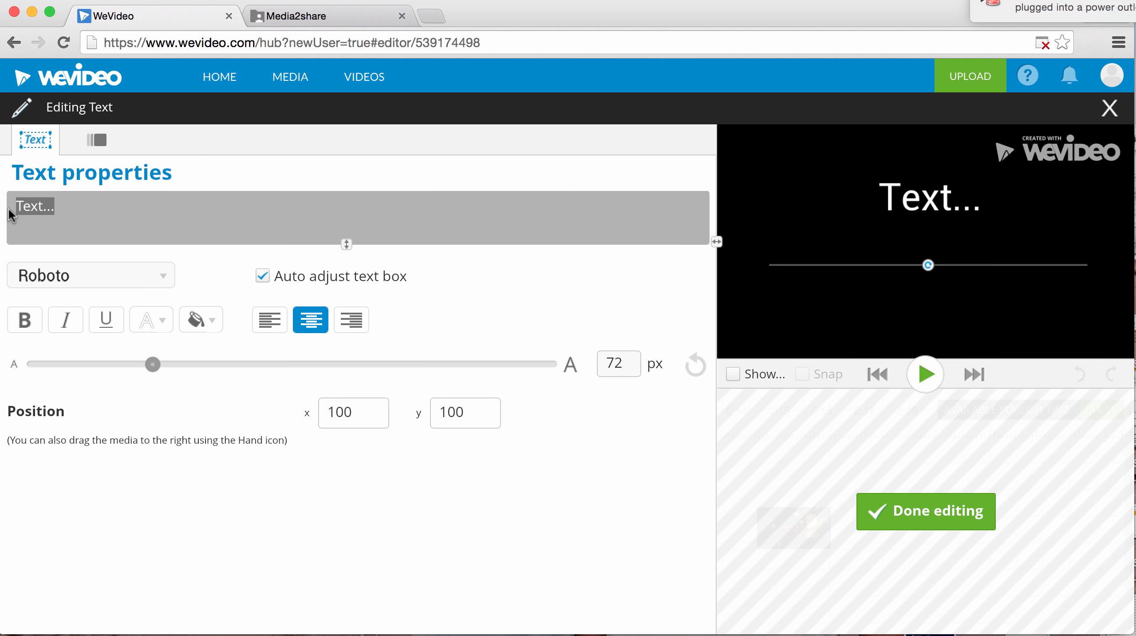
pyautogui.write('My')
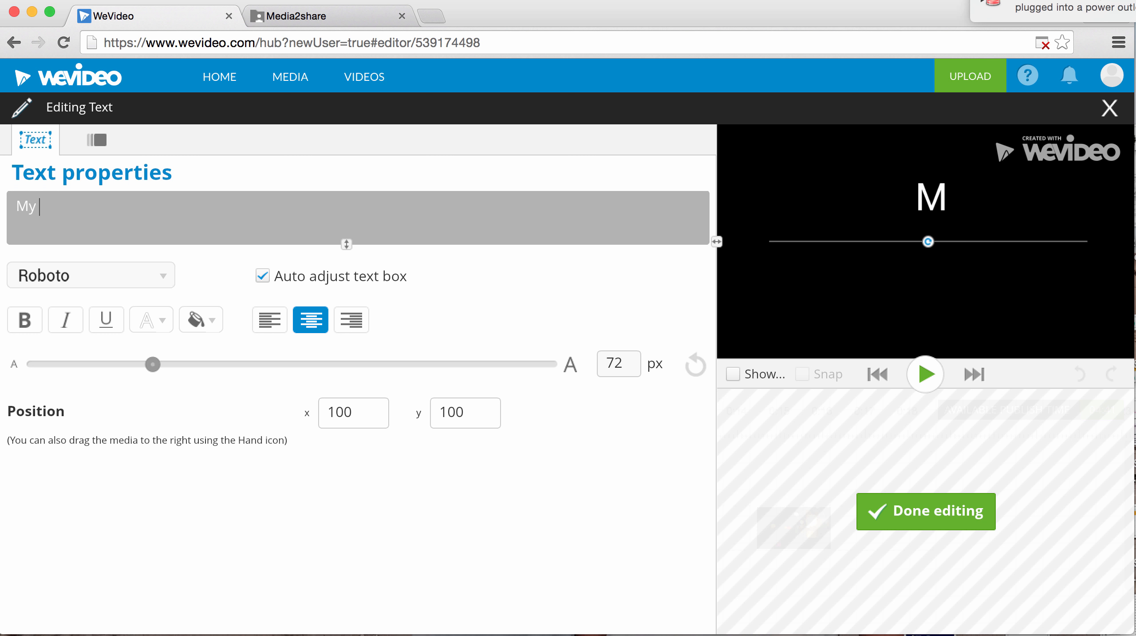
pyautogui.write(' New Car')
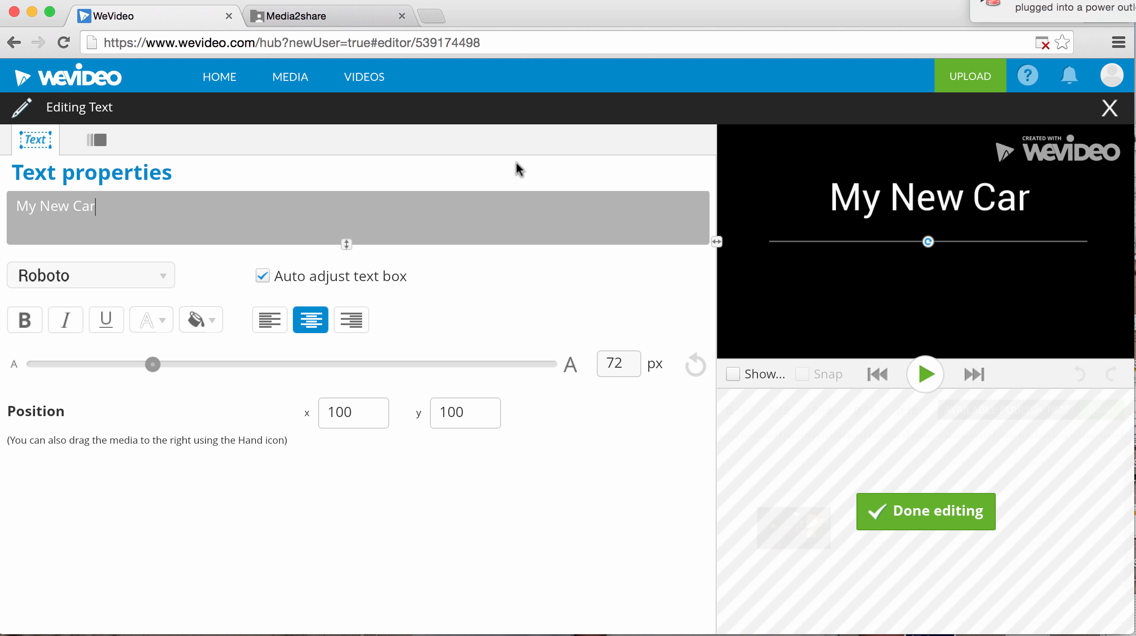
# Step: Set the title's font to True Crimes, move the text down to about x 102, y 170, and finish editing
pyautogui.click(165, 275)
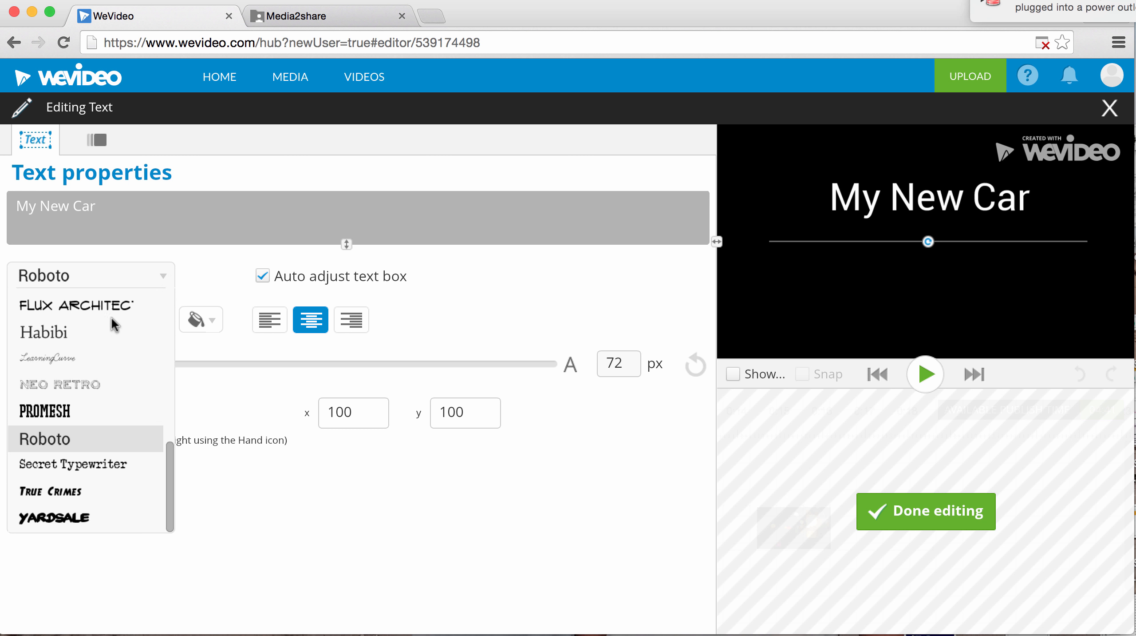
pyautogui.click(75, 494)
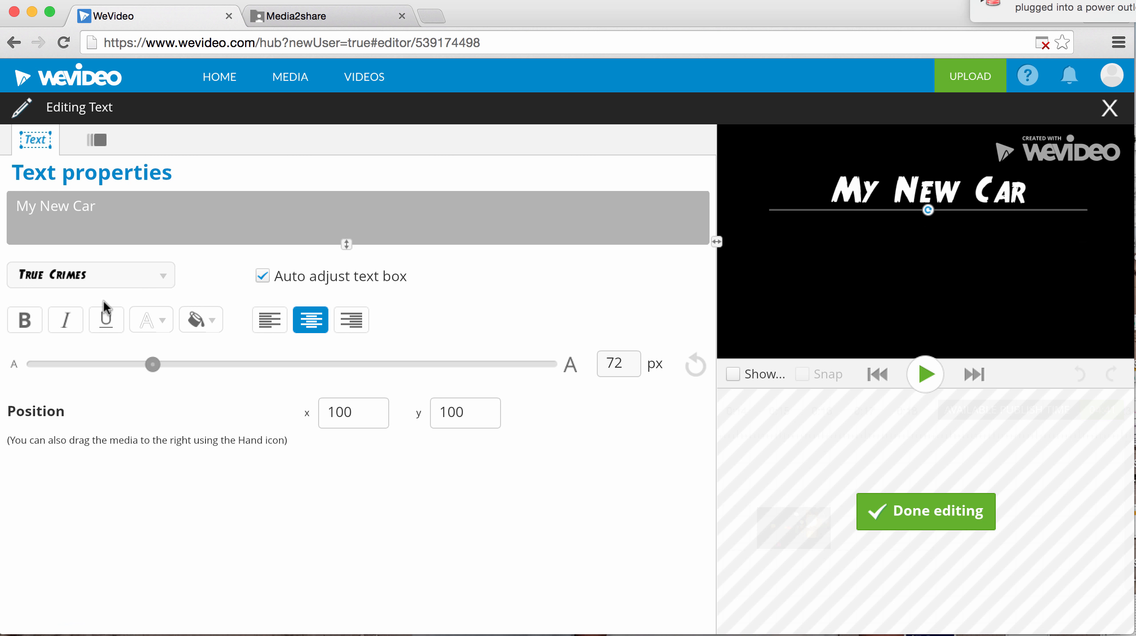
pyautogui.moveTo(894, 186); pyautogui.dragTo(895, 221)
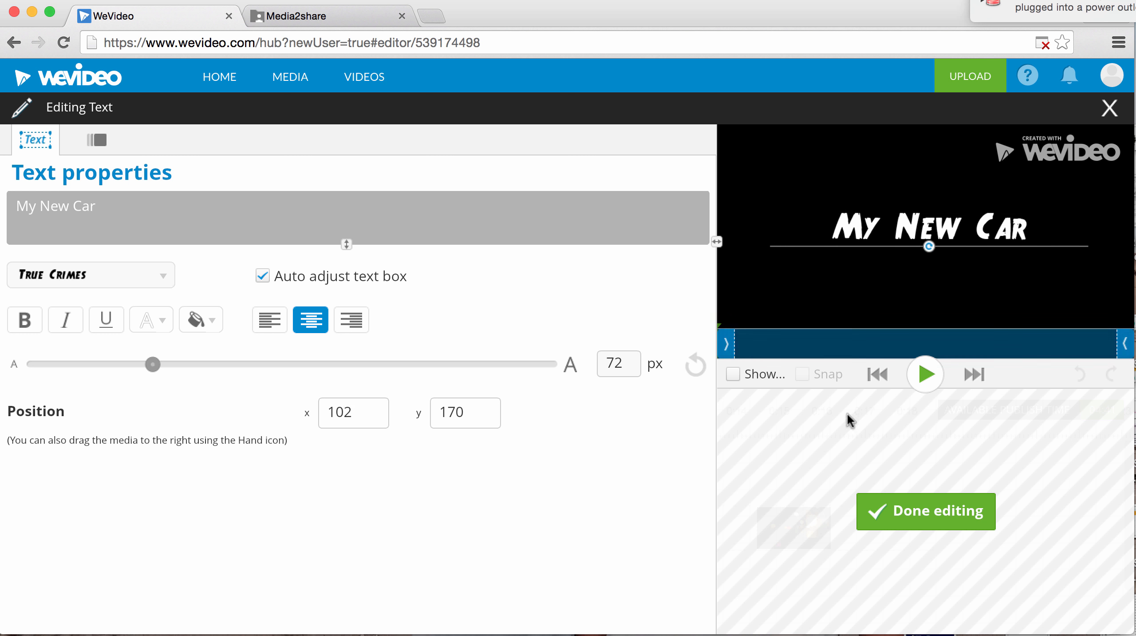
pyautogui.click(903, 516)
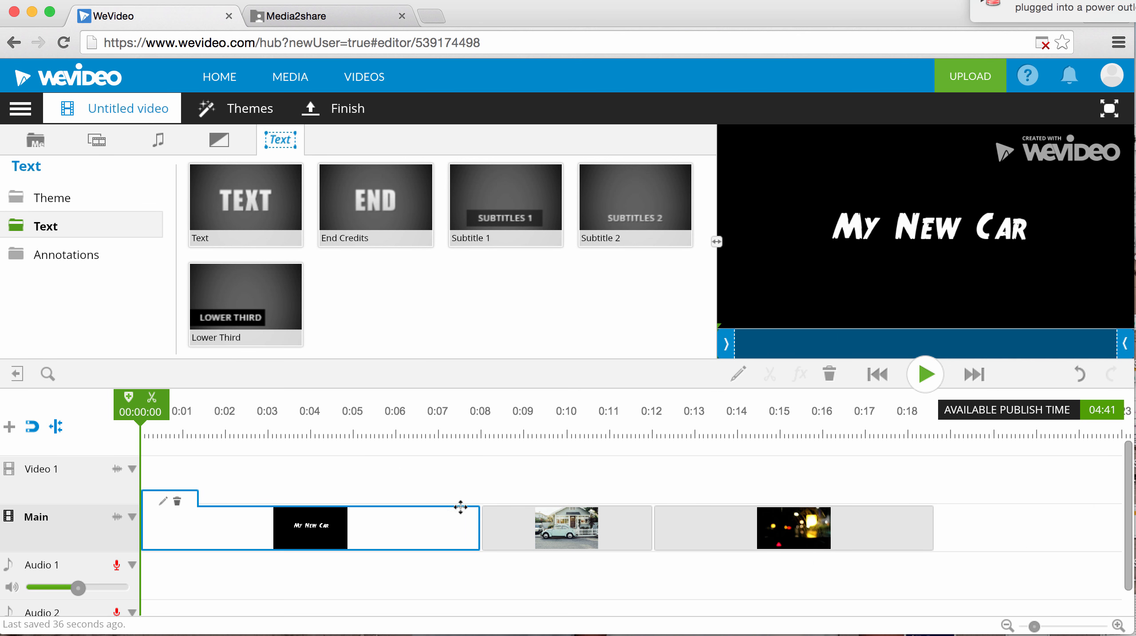
# Step: Shorten the title clip to about 00:05:01 and place a Cross dissolve transition between it and the vw photo
pyautogui.moveTo(478, 517); pyautogui.dragTo(352, 513)
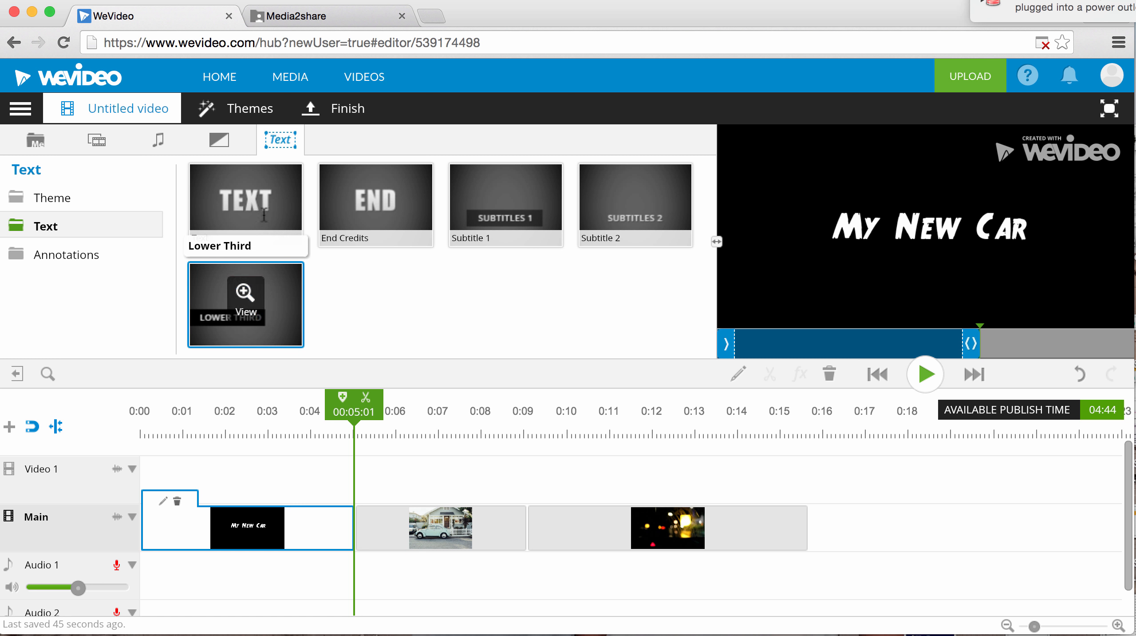
pyautogui.click(217, 139)
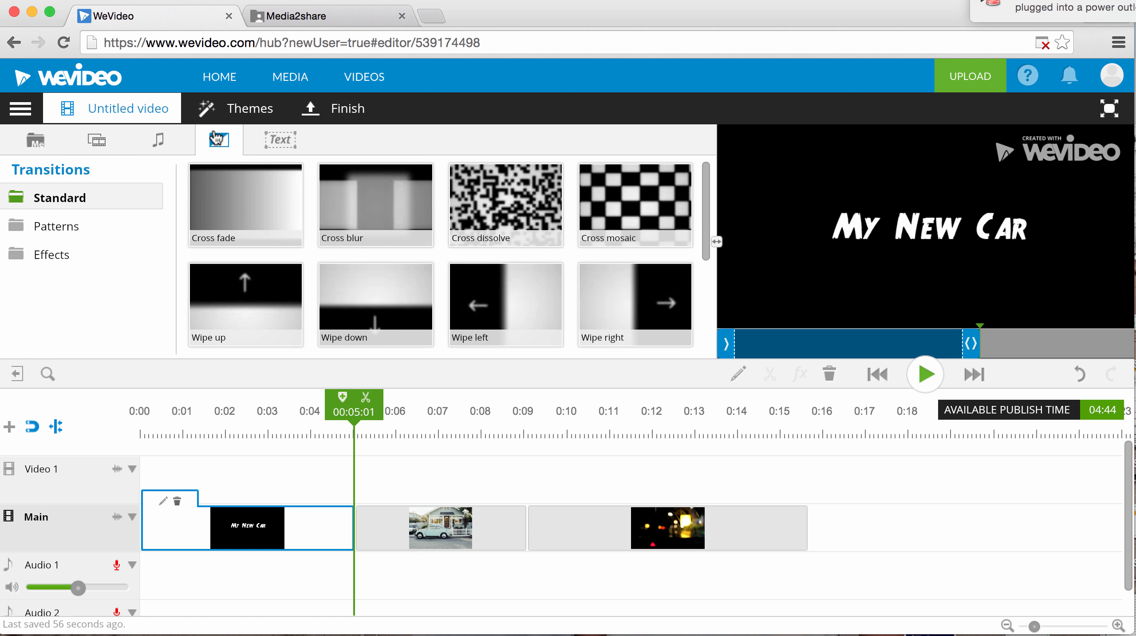
pyautogui.moveTo(474, 208)
pyautogui.mouseDown()
pyautogui.moveTo(363, 538)
pyautogui.moveTo(395, 536)
pyautogui.mouseUp()
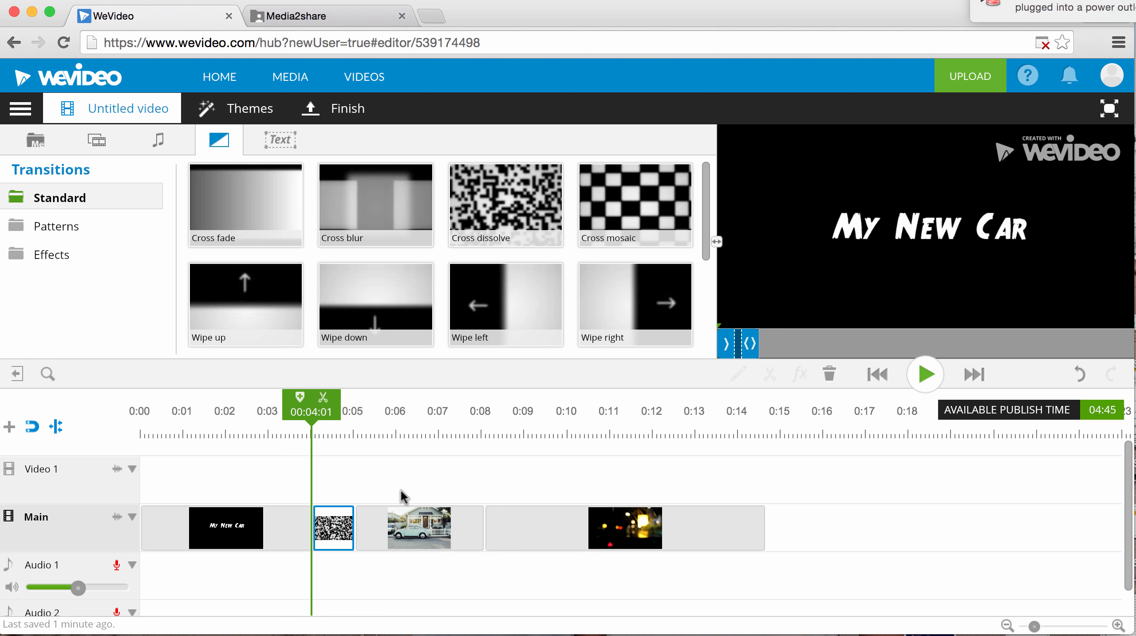
# Step: Play the timeline from the middle of the title clip to review the Cross dissolve into the vw photo
pyautogui.moveTo(307, 415); pyautogui.dragTo(211, 415)
pyautogui.press('space')
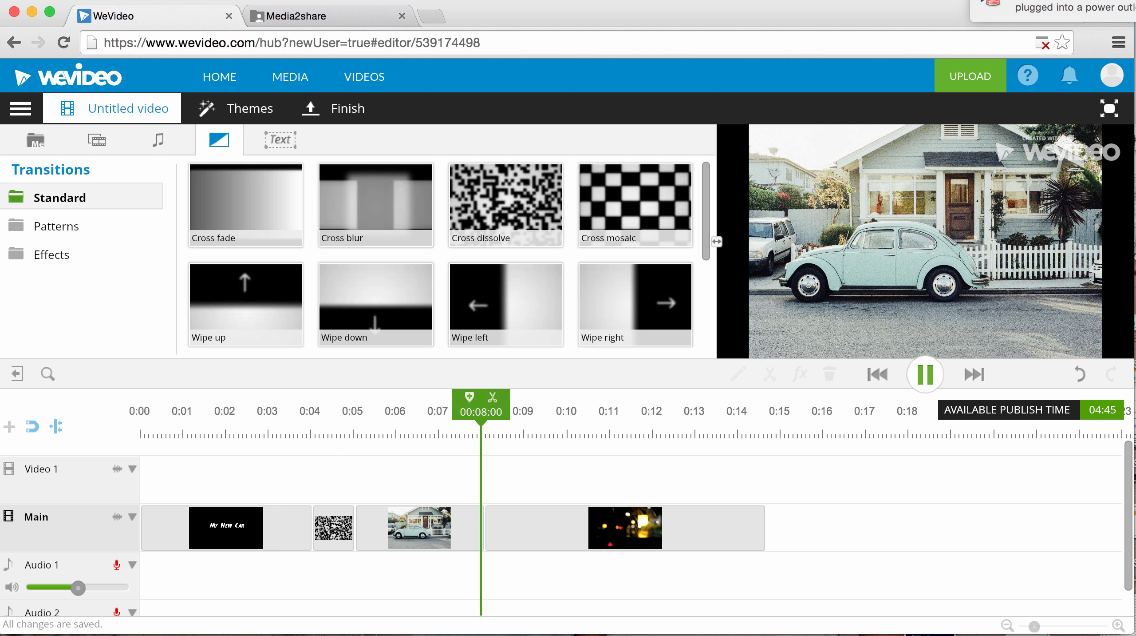
pyautogui.press('space')
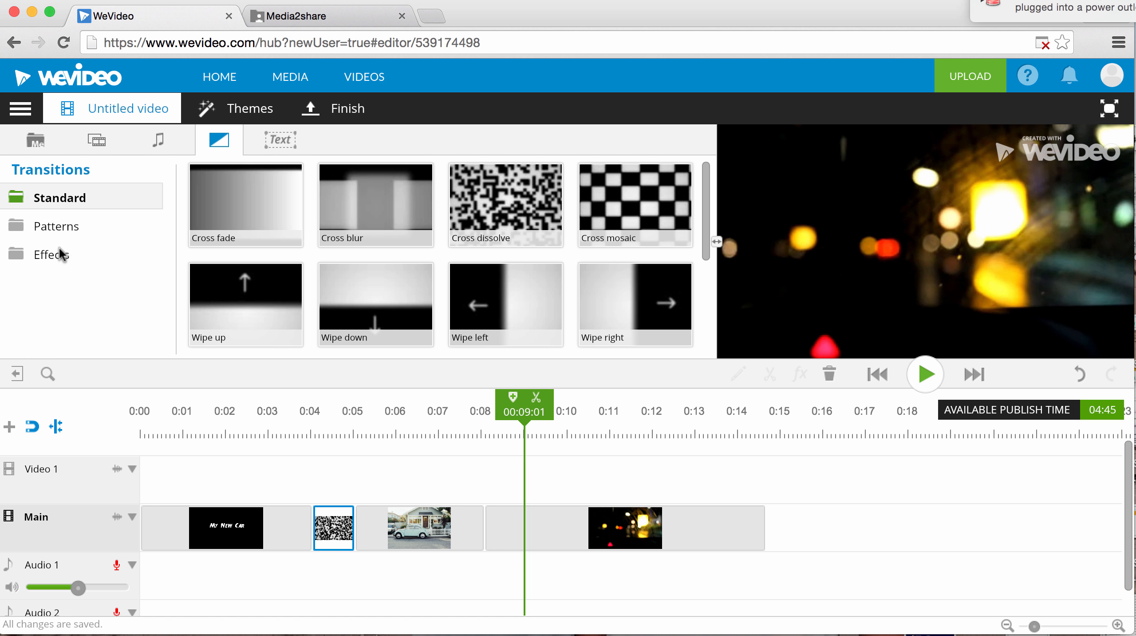
# Step: Preview the Explosion overlay, add it at the start of Video 1 above the title, and shorten it to about 00:04:02
pyautogui.click(96, 148)
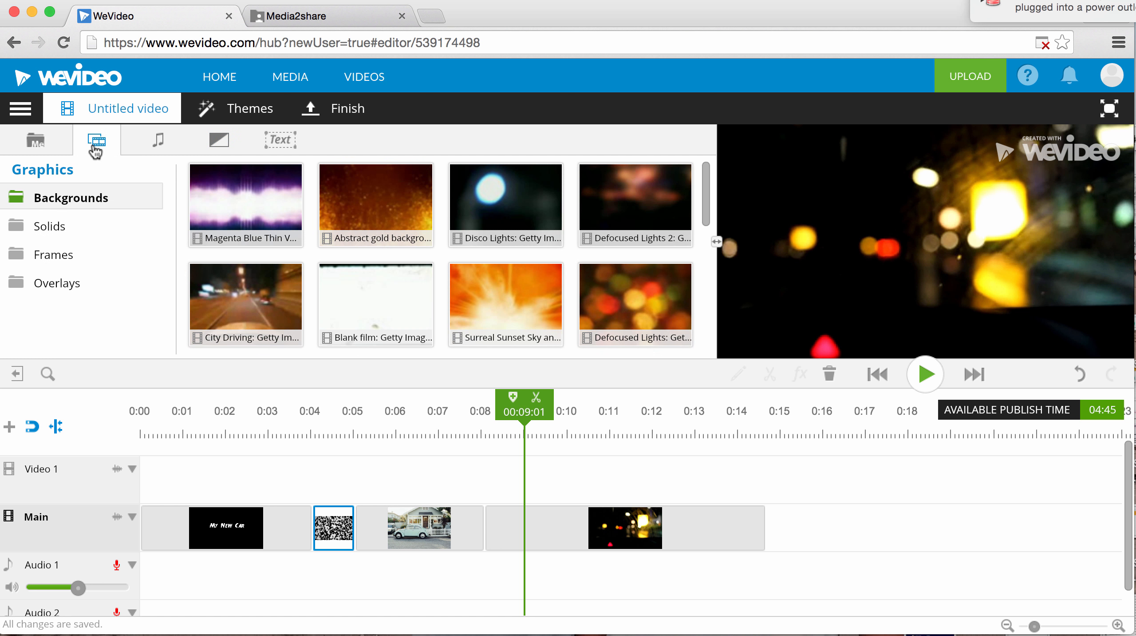
pyautogui.click(65, 284)
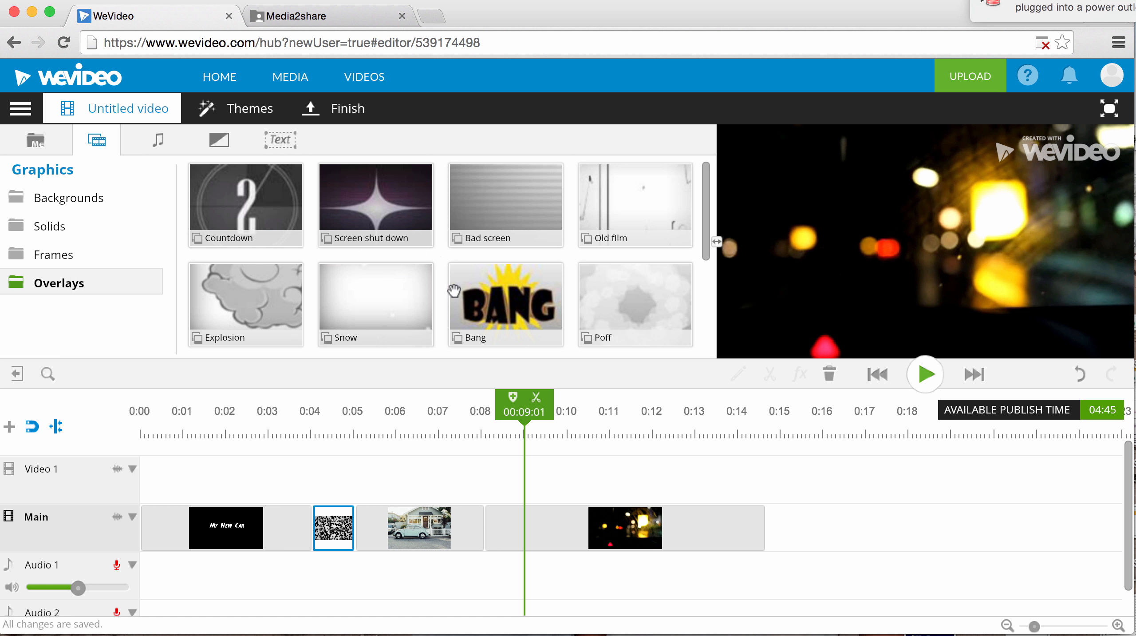
pyautogui.click(259, 297)
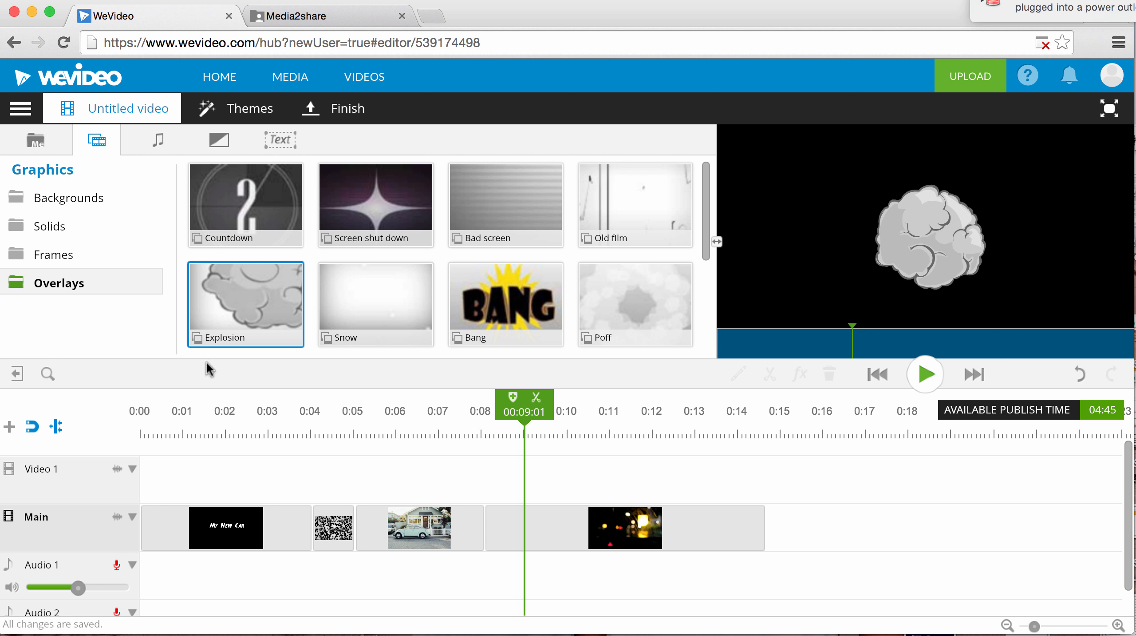
pyautogui.moveTo(223, 299)
pyautogui.mouseDown()
pyautogui.moveTo(161, 454)
pyautogui.moveTo(191, 493)
pyautogui.mouseUp()
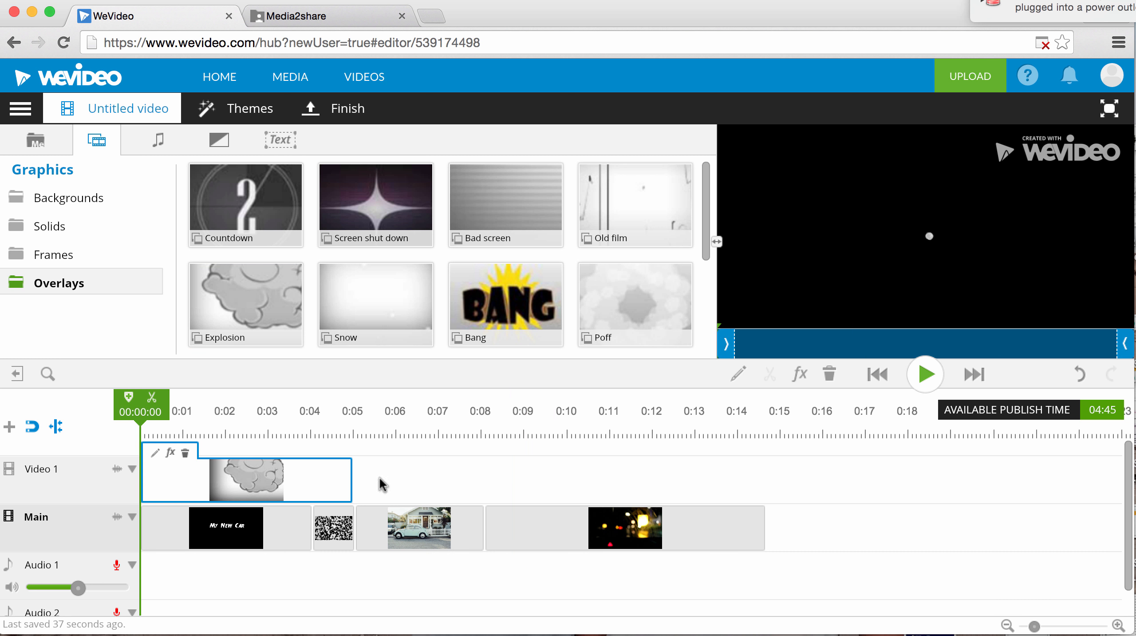
pyautogui.moveTo(351, 474); pyautogui.dragTo(310, 478)
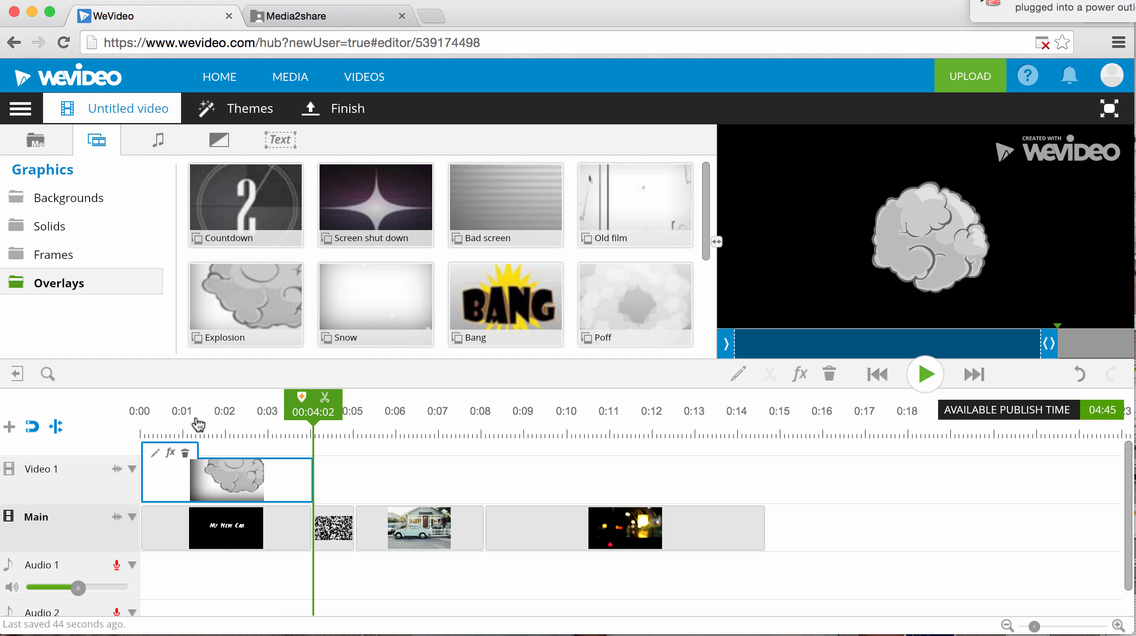
# Step: Play the timeline from the beginning to review the Explosion overlay on the title, stopping within the night-driving clip
pyautogui.moveTo(283, 406); pyautogui.dragTo(133, 409)
pyautogui.press('space')
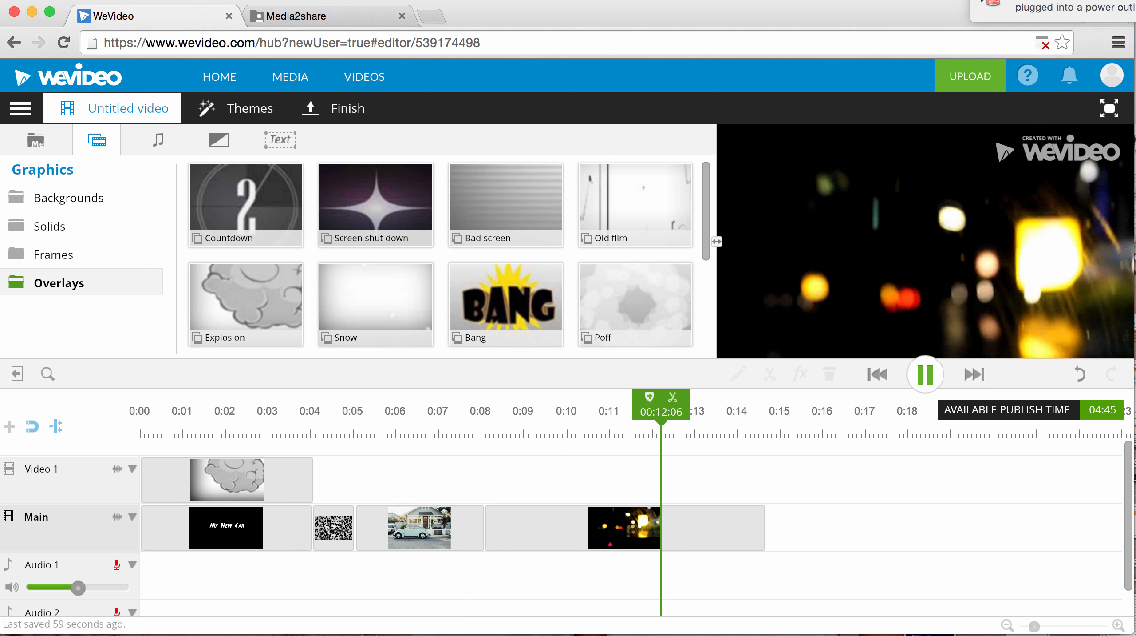
pyautogui.press('space')
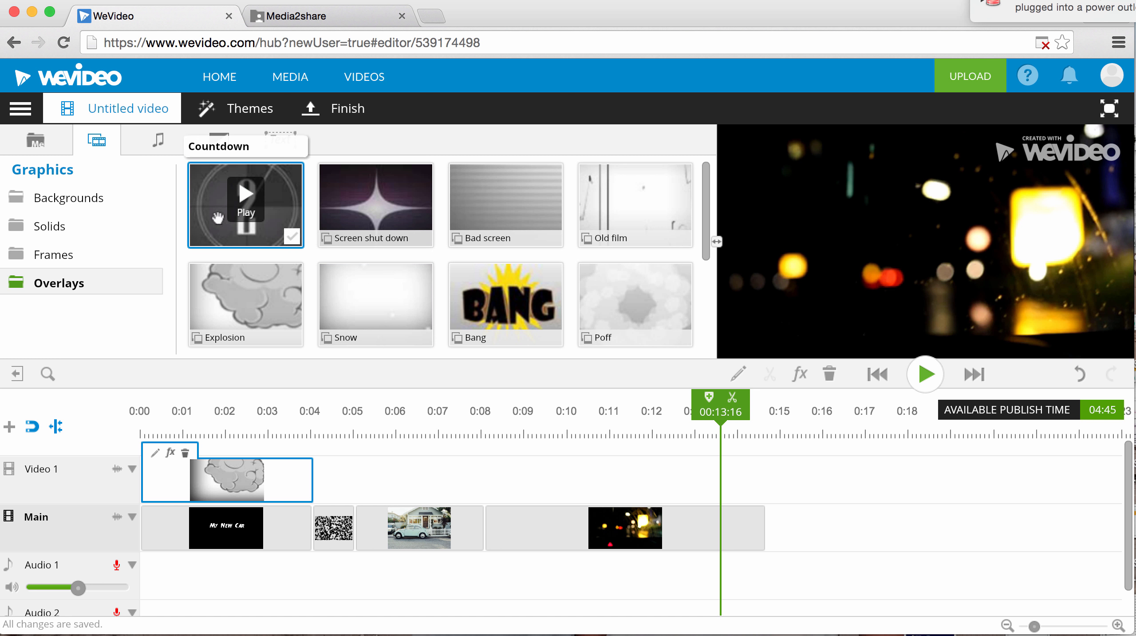
# Step: Add the "Car chase" track from the Action, Speed, Fast free music at the start of Audio 1
pyautogui.click(155, 143)
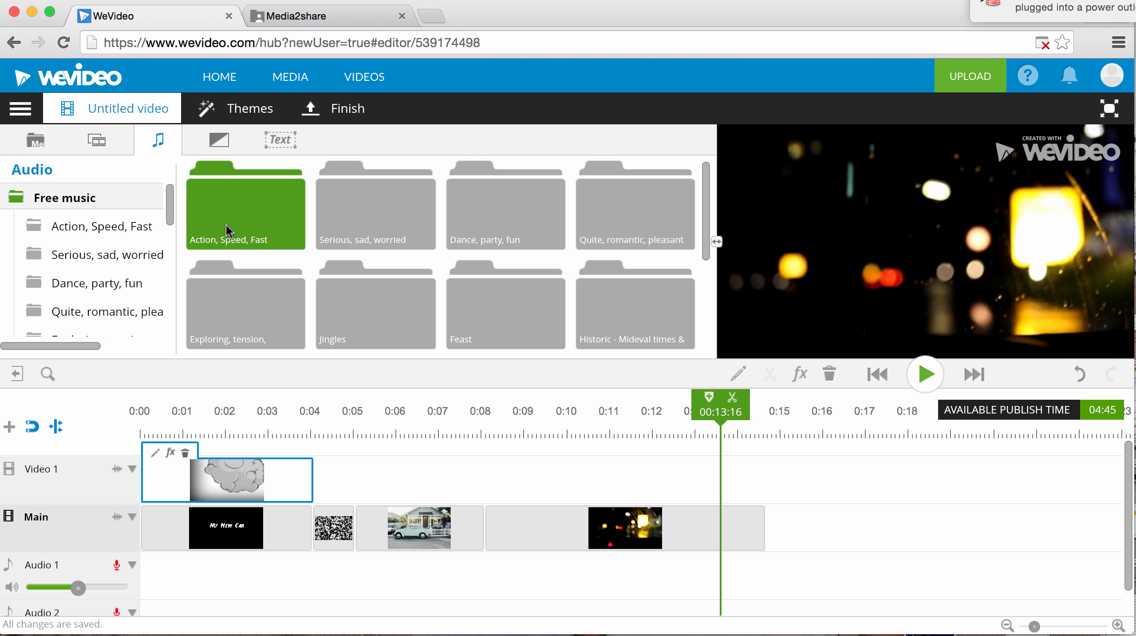
pyautogui.click(84, 228)
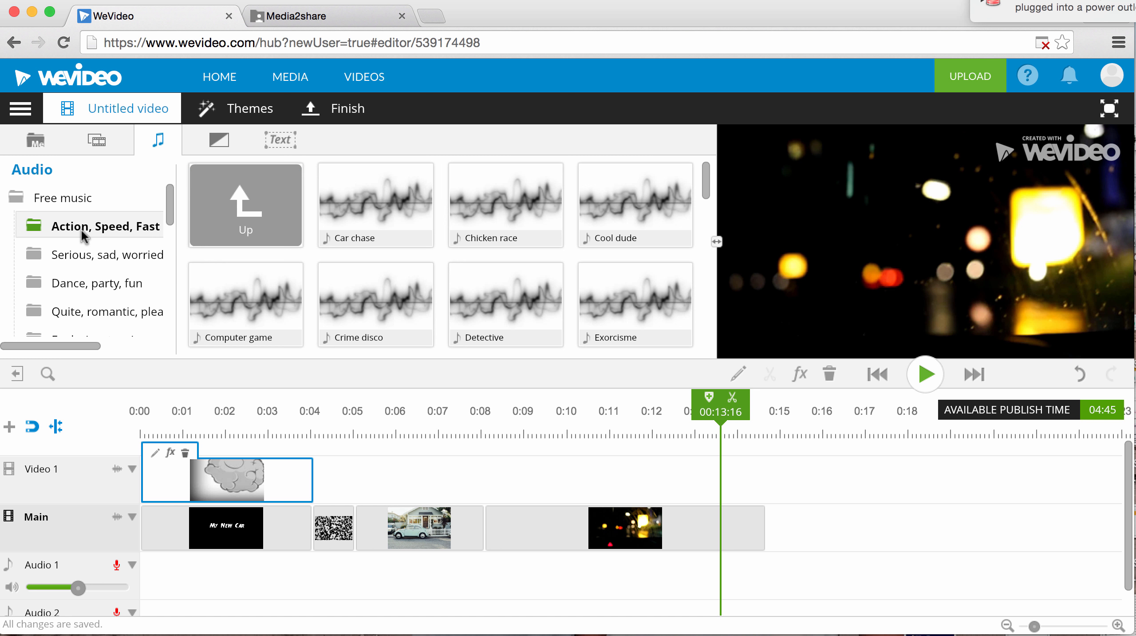
pyautogui.moveTo(374, 213)
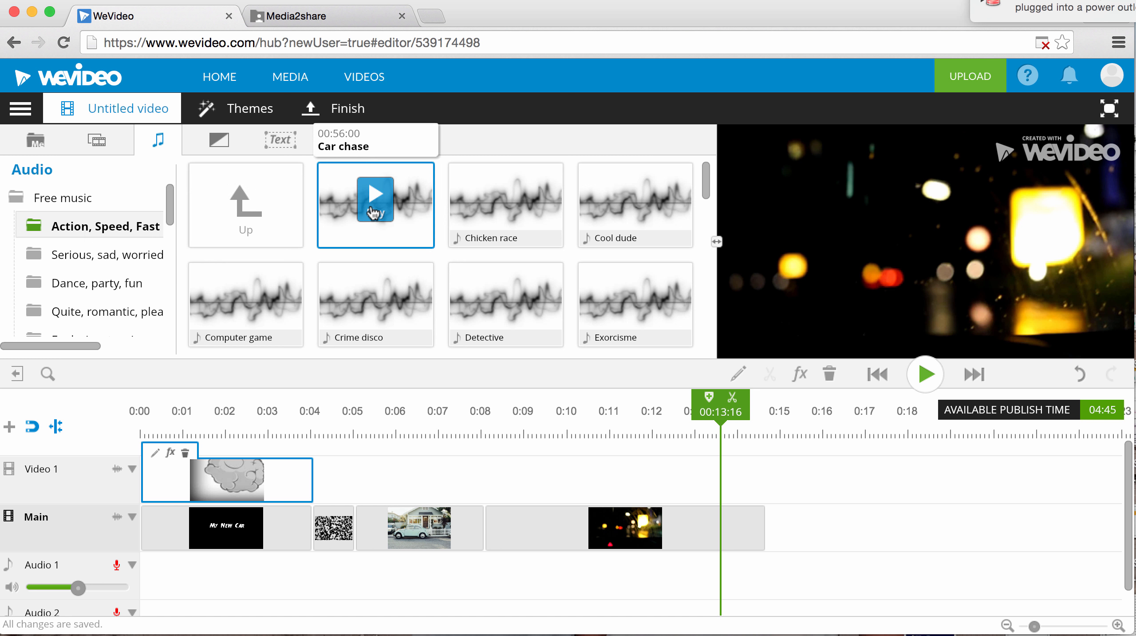
pyautogui.moveTo(374, 213)
pyautogui.mouseDown()
pyautogui.moveTo(360, 393)
pyautogui.moveTo(293, 551)
pyautogui.moveTo(282, 566)
pyautogui.moveTo(184, 582)
pyautogui.mouseUp()
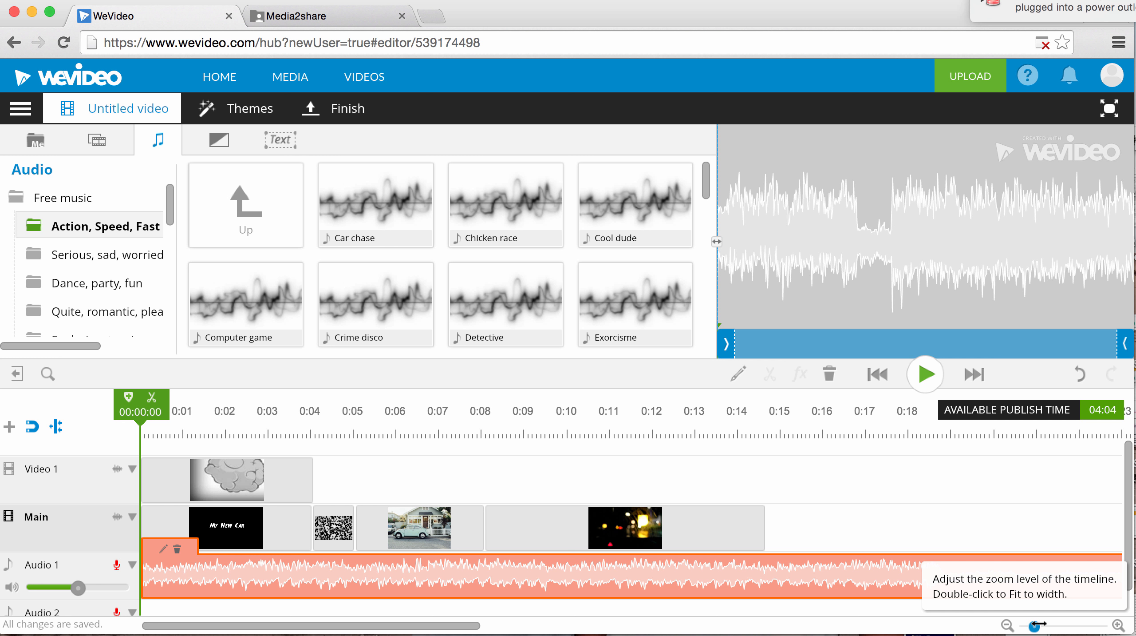
# Step: Trim the Car chase music to about 00:14:23, just past the night-driving clip, and play the timeline from the beginning
pyautogui.moveTo(1040, 624); pyautogui.dragTo(1029, 624)
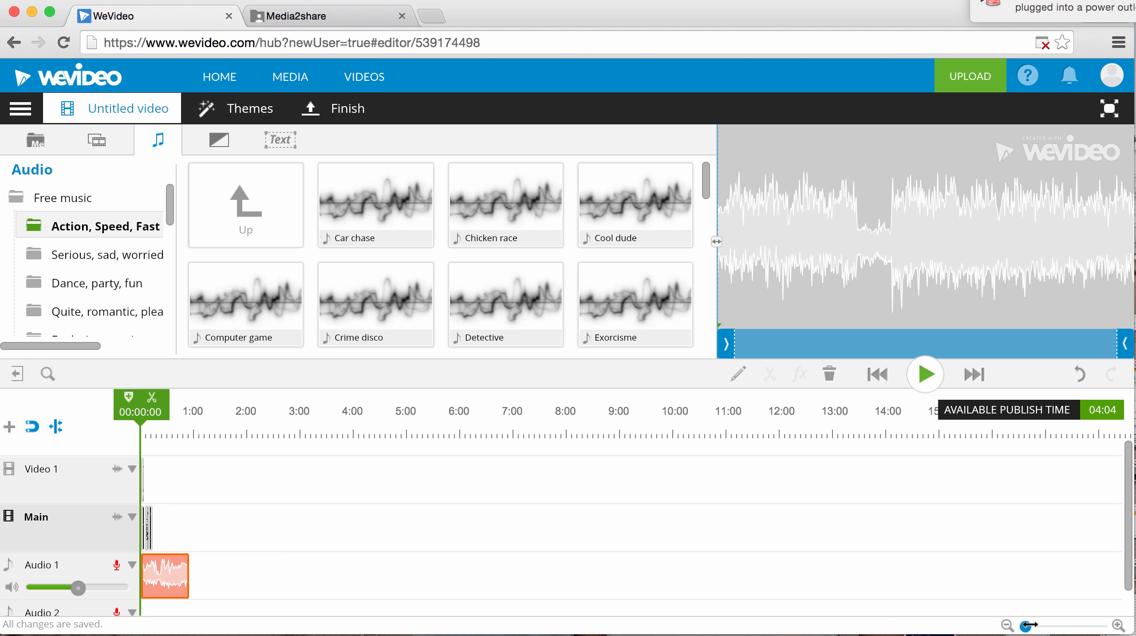
pyautogui.moveTo(186, 574); pyautogui.dragTo(157, 575)
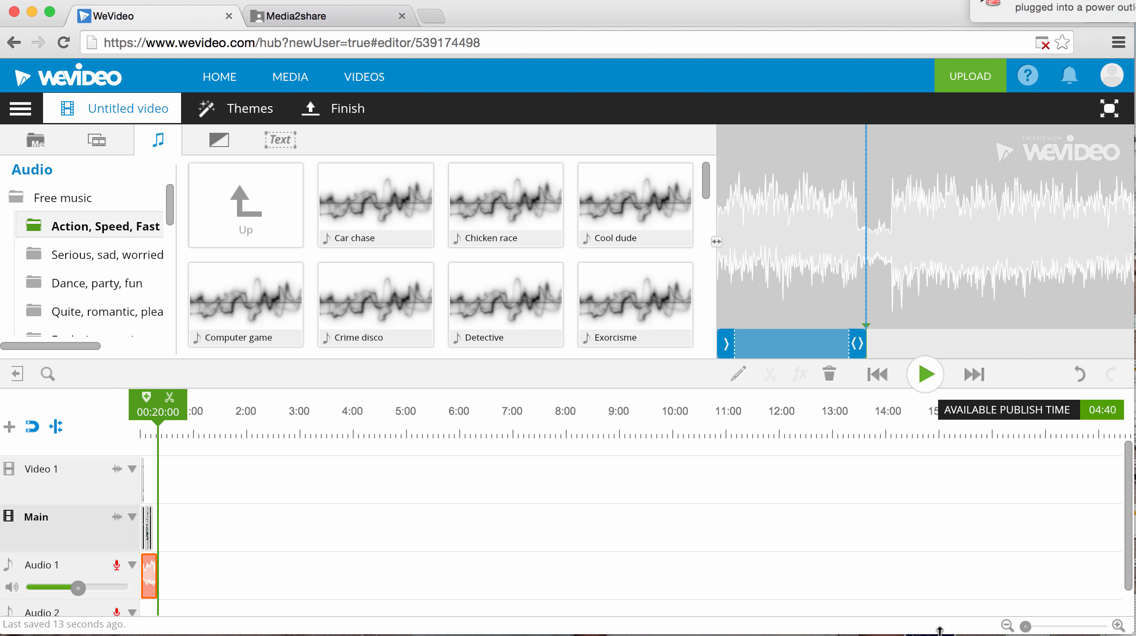
pyautogui.doubleClick(1024, 625)
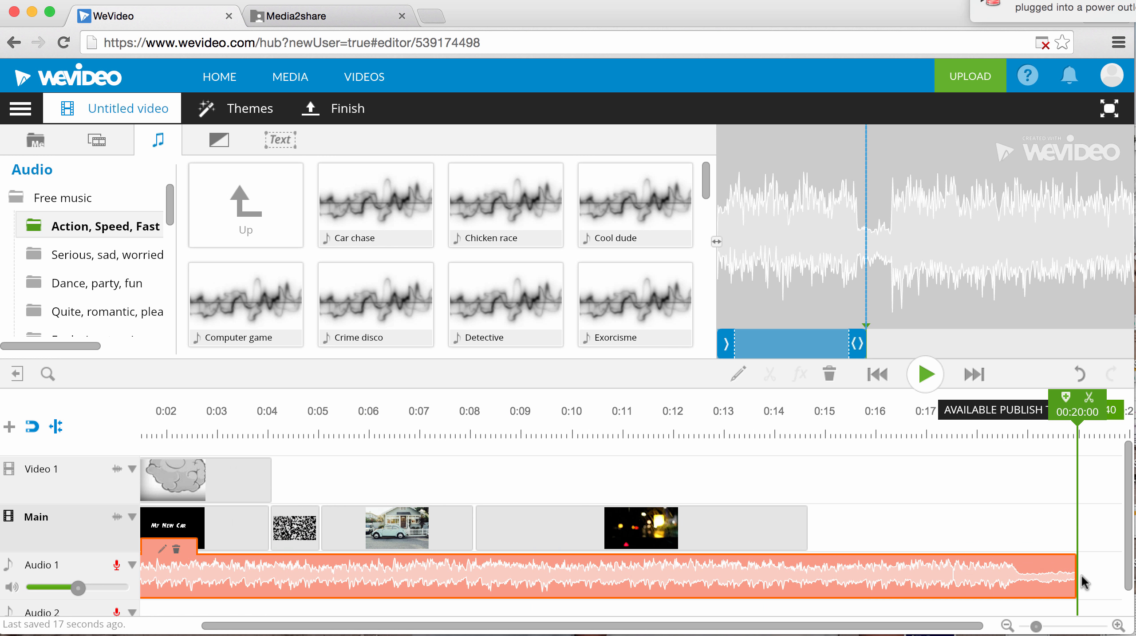
pyautogui.moveTo(1076, 575); pyautogui.dragTo(819, 585)
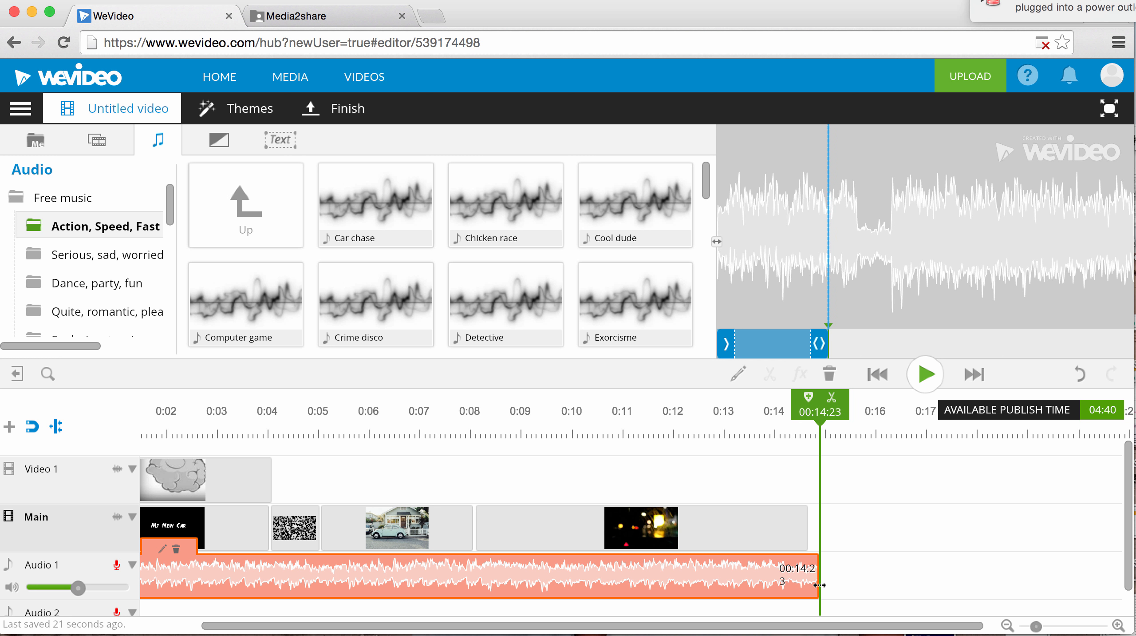
pyautogui.moveTo(879, 404); pyautogui.dragTo(51, 443)
pyautogui.press('space')
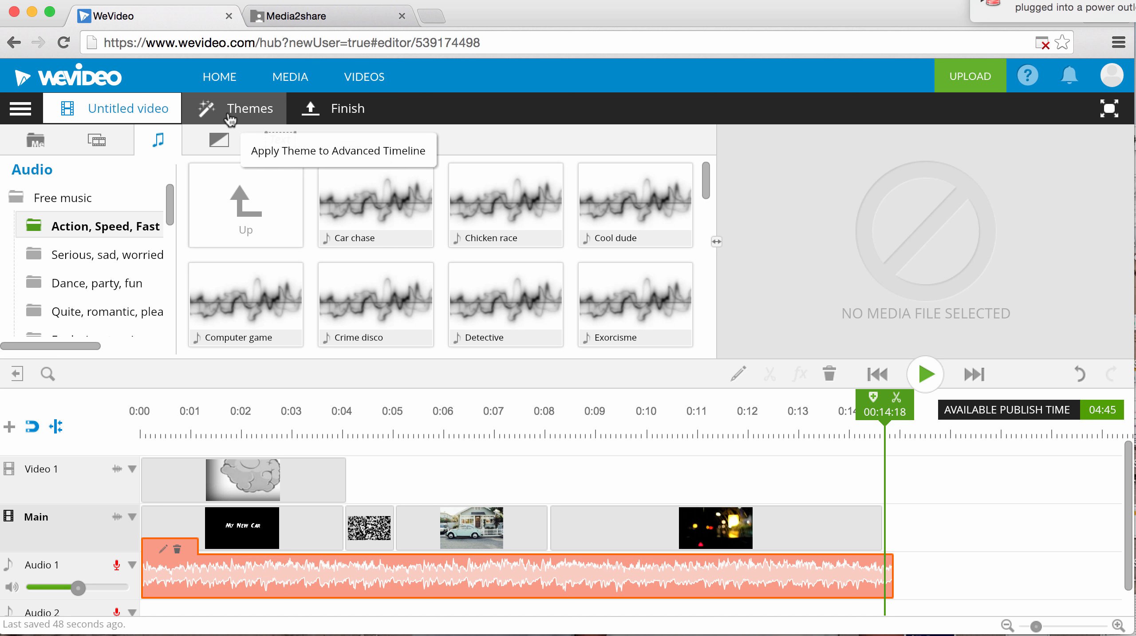
# Step: Add a Cross fade transition from the Standard transitions at the end of the night-driving clip on the Main track
pyautogui.click(95, 148)
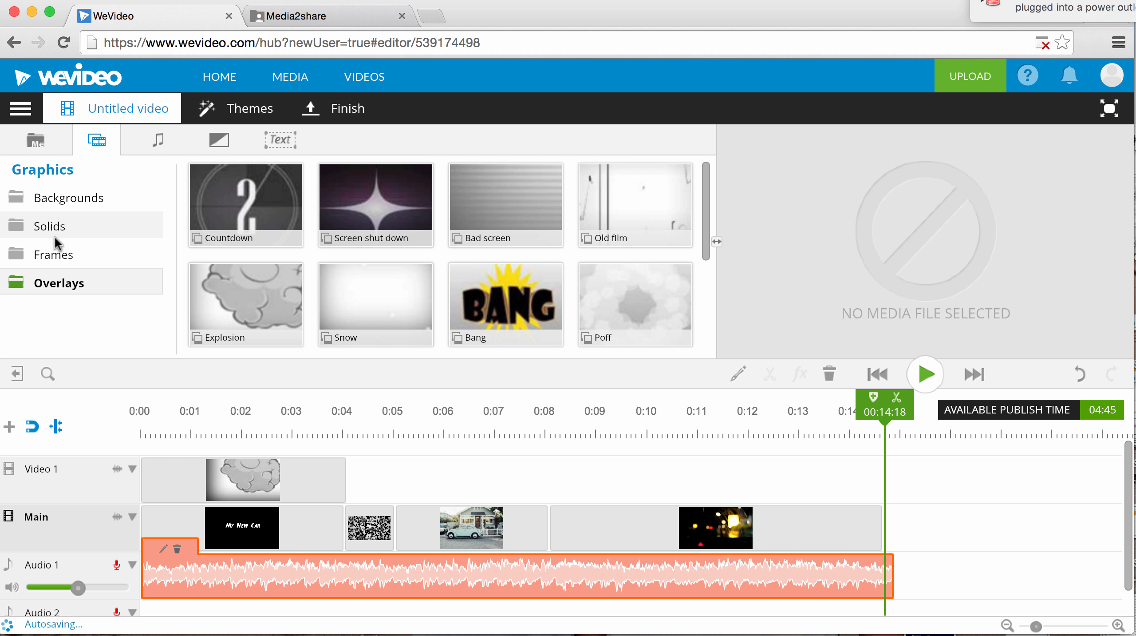
pyautogui.click(219, 140)
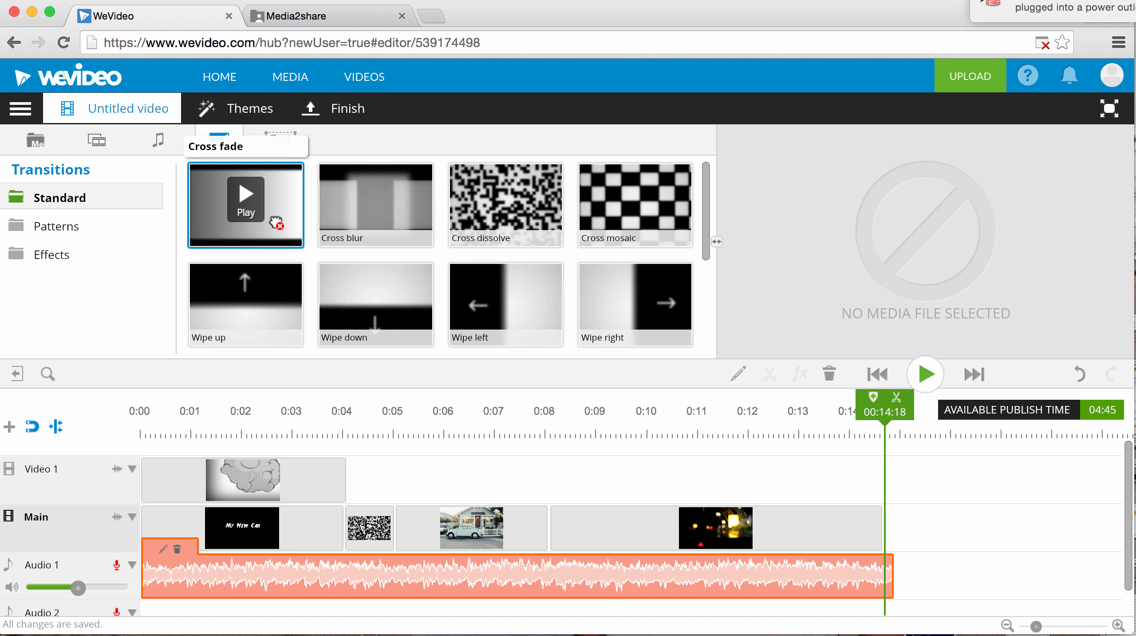
pyautogui.moveTo(276, 221)
pyautogui.mouseDown()
pyautogui.moveTo(786, 431)
pyautogui.moveTo(974, 536)
pyautogui.moveTo(914, 529)
pyautogui.mouseUp()
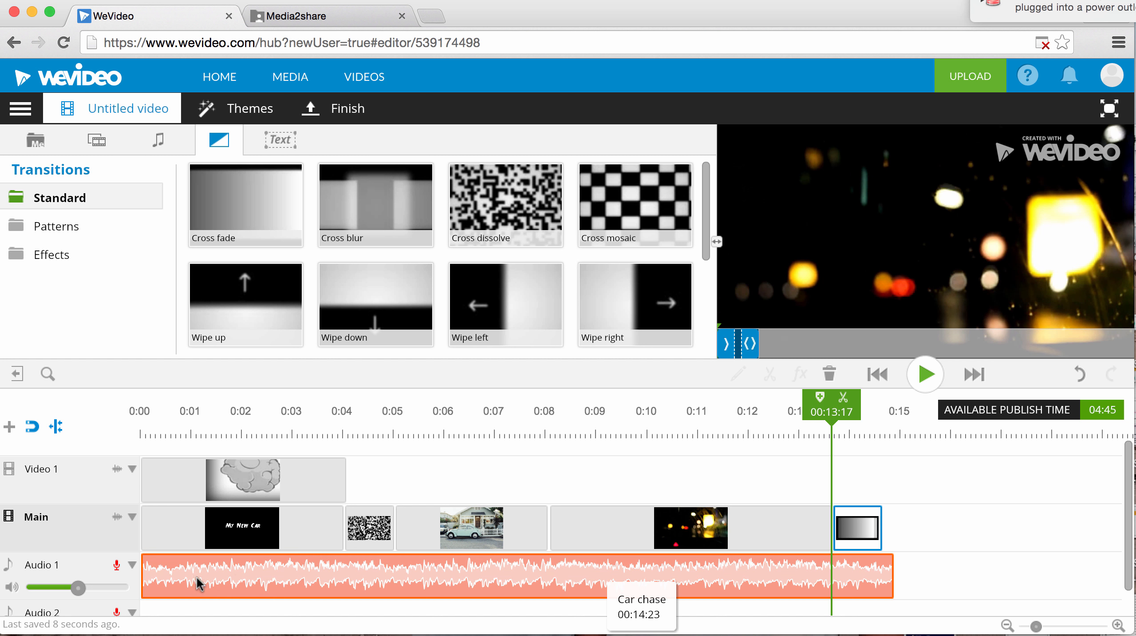
# Step: Show the volume levels on the Audio 1 track
pyautogui.click(132, 566)
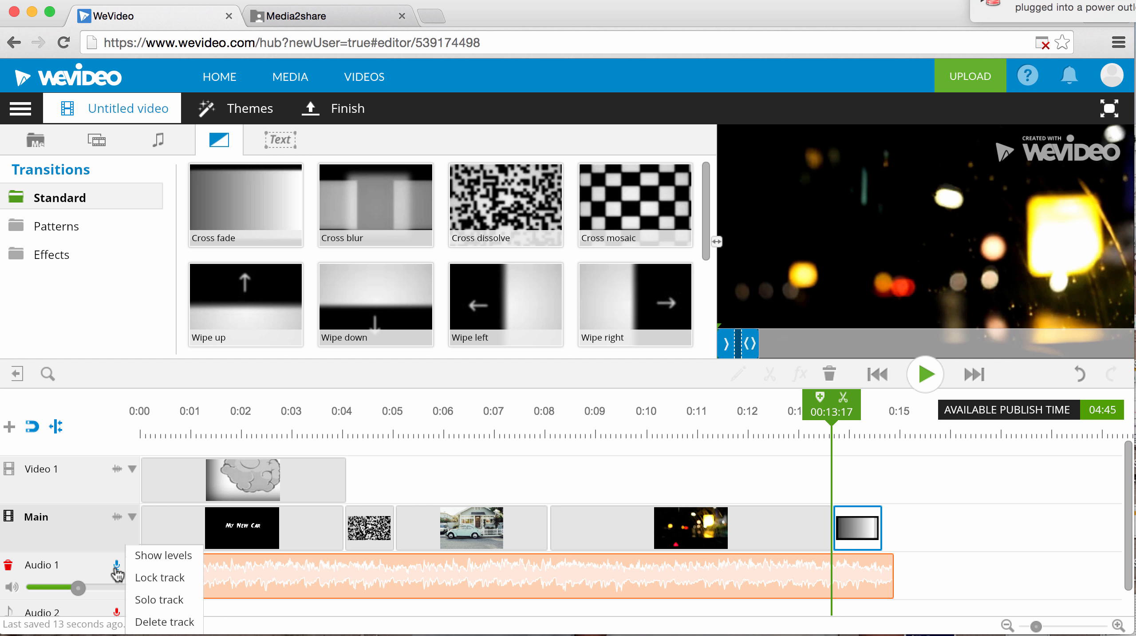
pyautogui.click(93, 567)
pyautogui.click(132, 567)
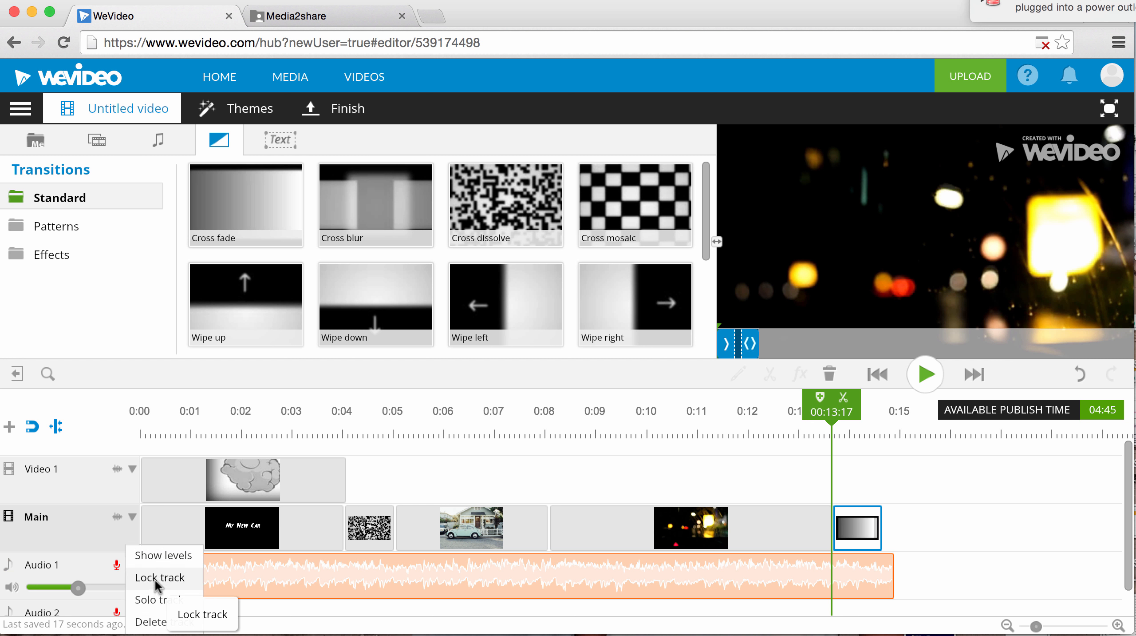
pyautogui.click(159, 562)
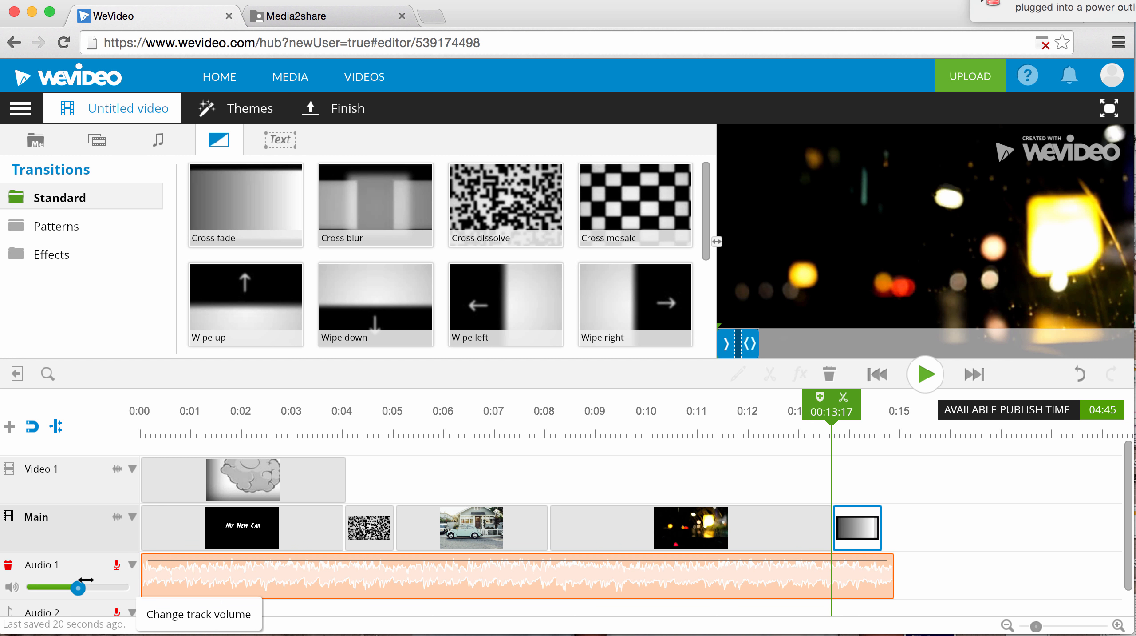
pyautogui.click(86, 565)
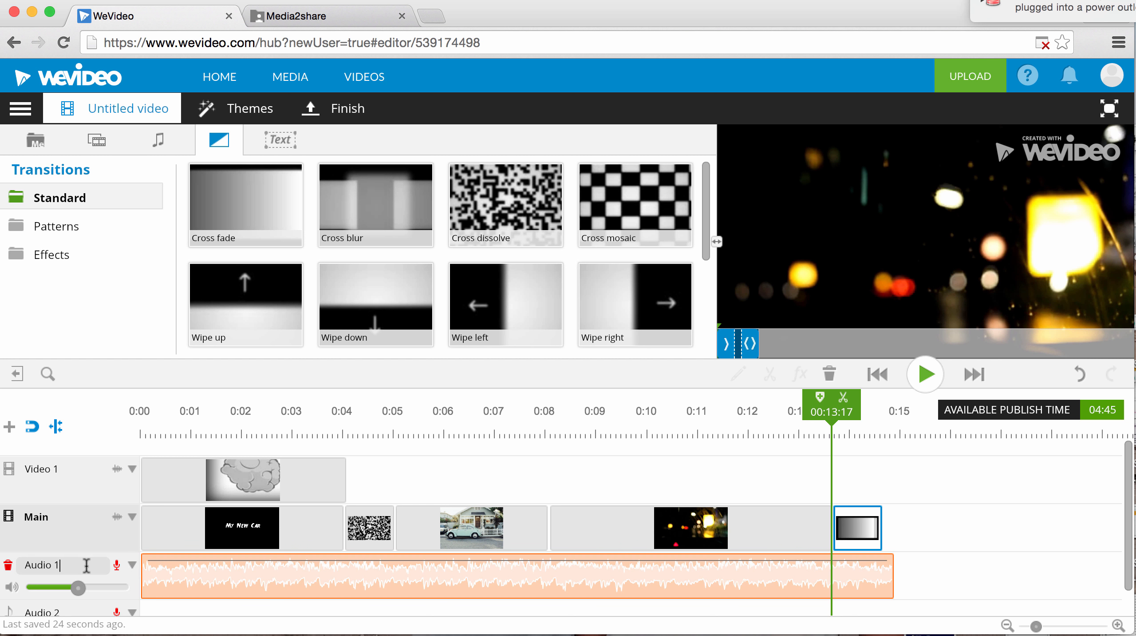
pyautogui.click(133, 566)
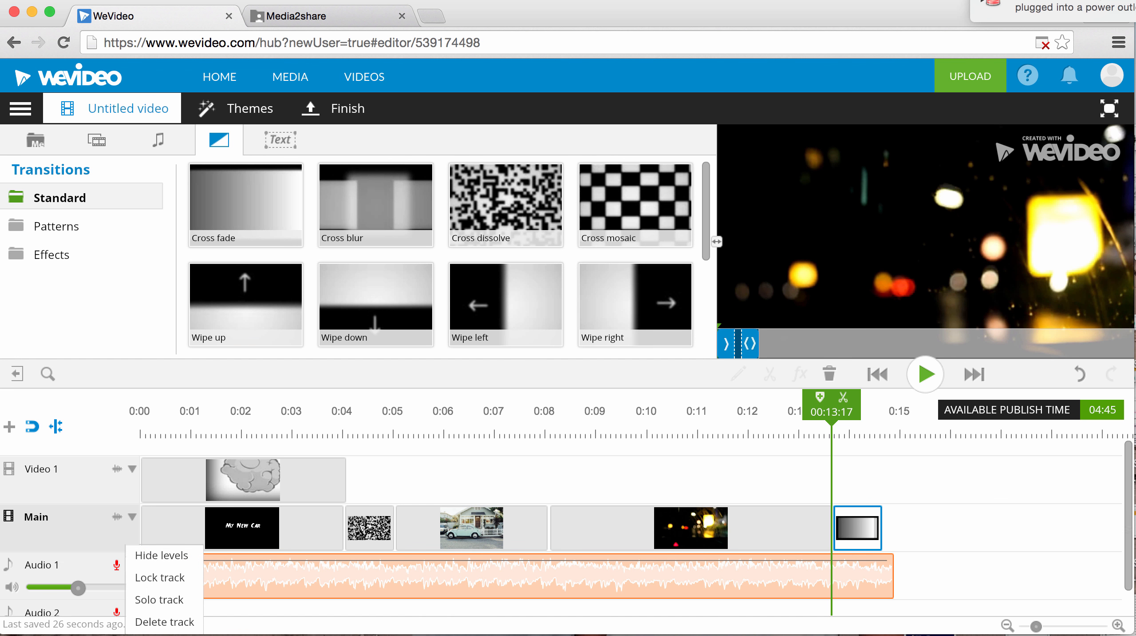
pyautogui.moveTo(1129, 518); pyautogui.dragTo(1130, 599)
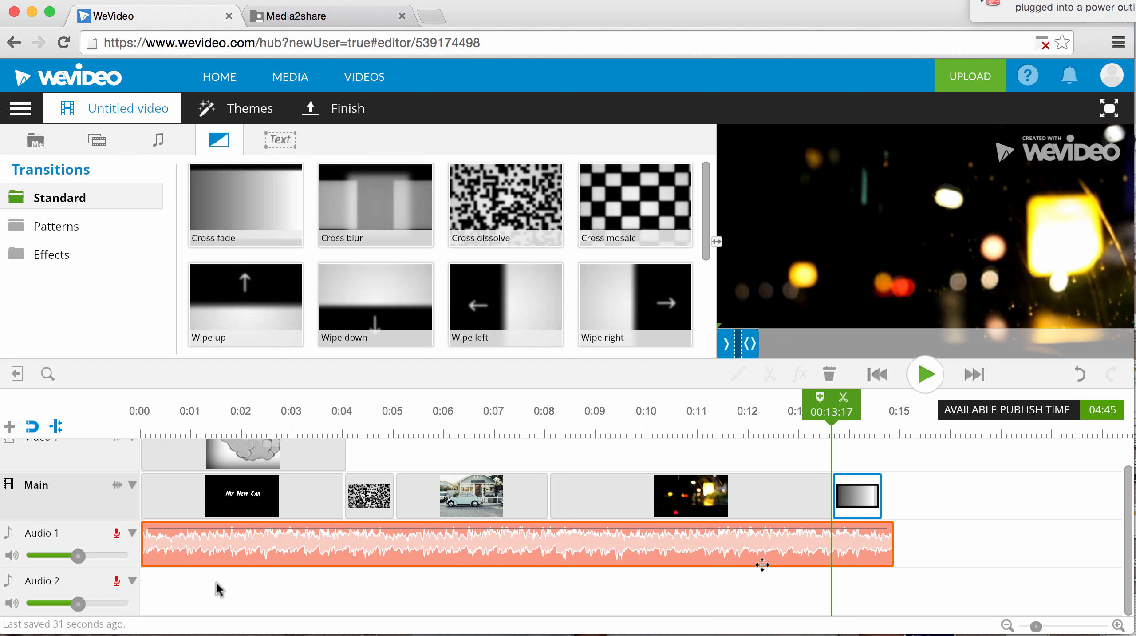
pyautogui.click(133, 533)
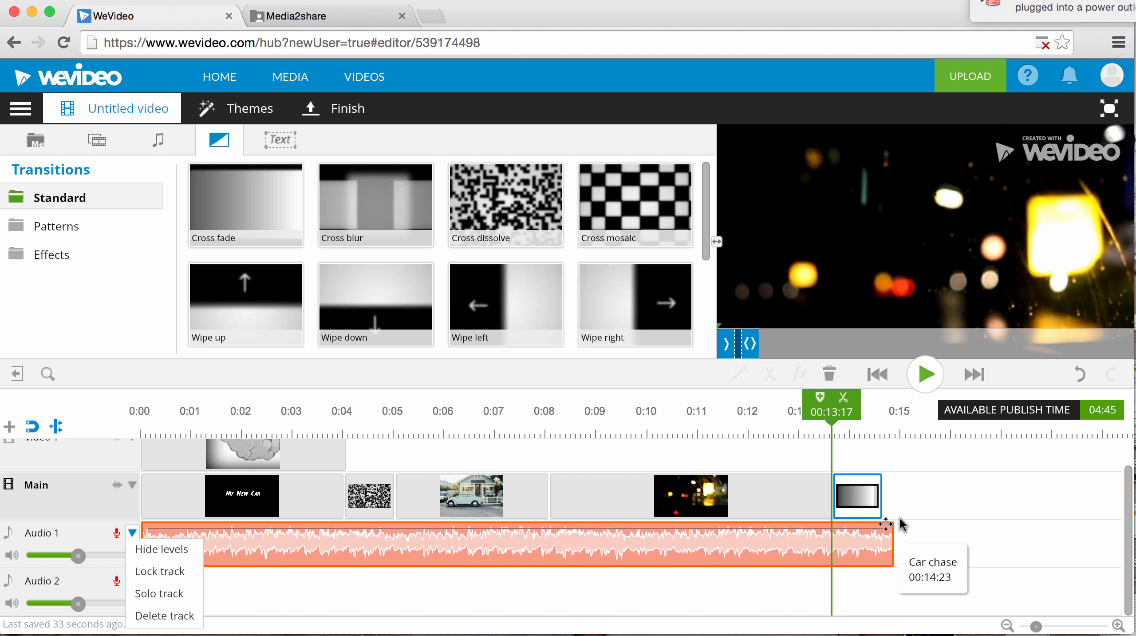
# Step: Set the Car chase music's Fade Out to 1.5 sec and finish editing the clip
pyautogui.click(874, 532)
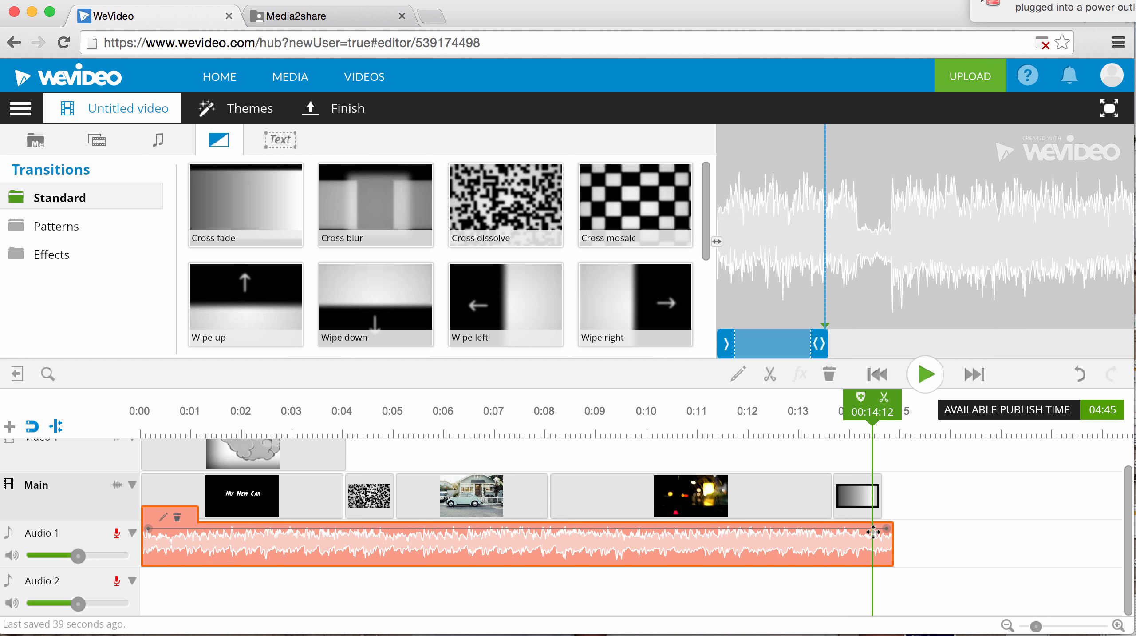
pyautogui.click(163, 517)
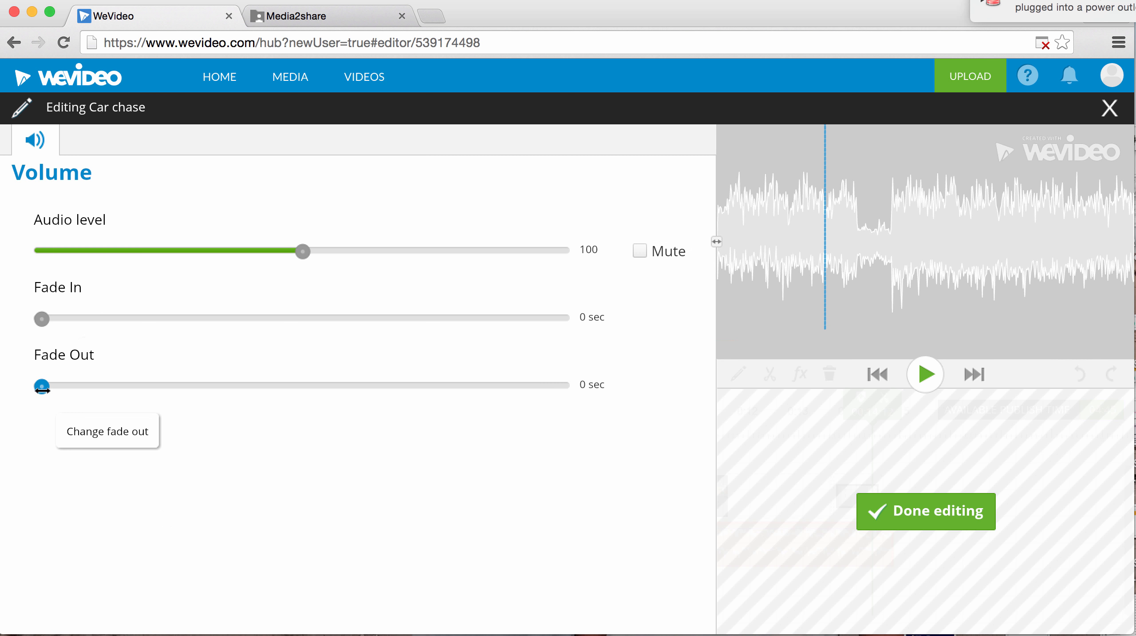
pyautogui.moveTo(42, 387); pyautogui.dragTo(198, 382)
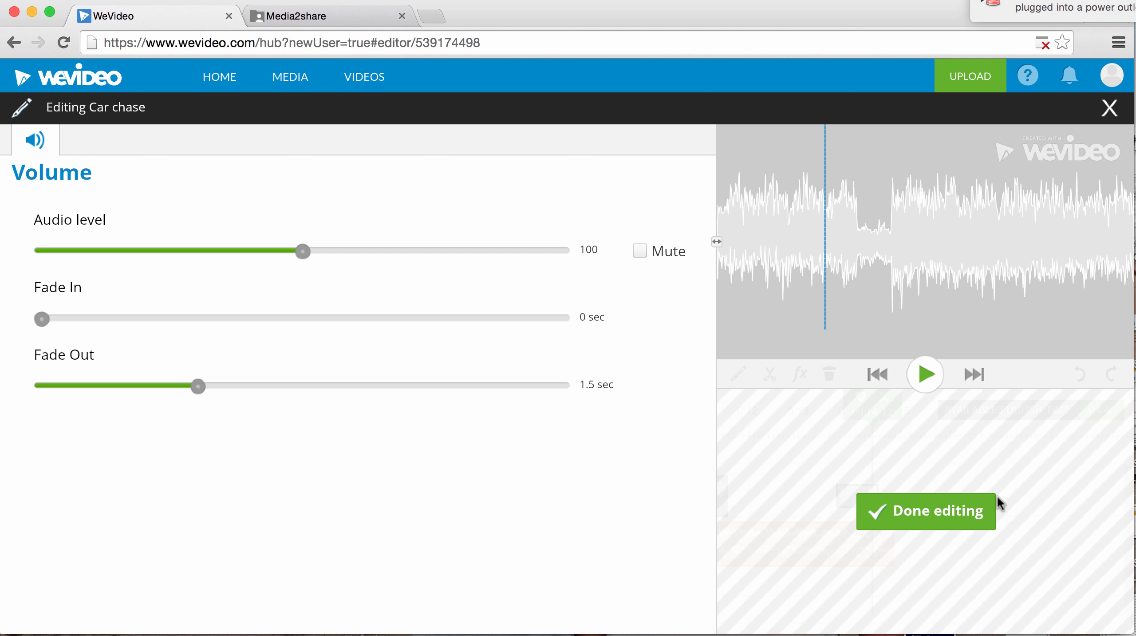
pyautogui.click(927, 509)
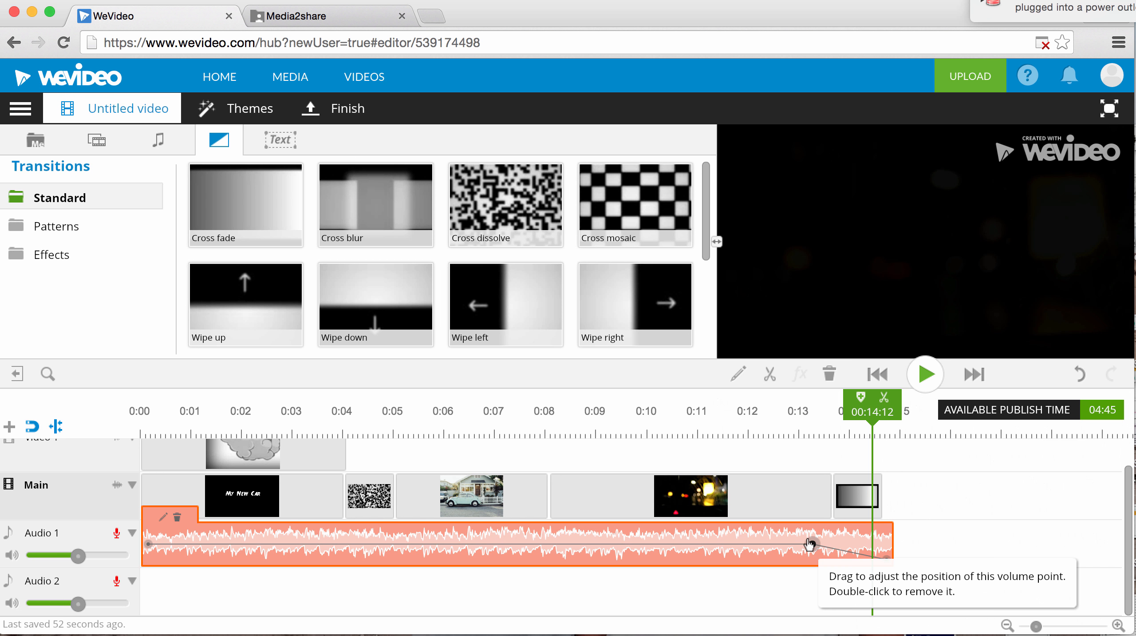
# Step: Raise Car chase's starting and fade-out volume points to the same higher level, and play the timeline from the beginning
pyautogui.moveTo(811, 543); pyautogui.dragTo(811, 531)
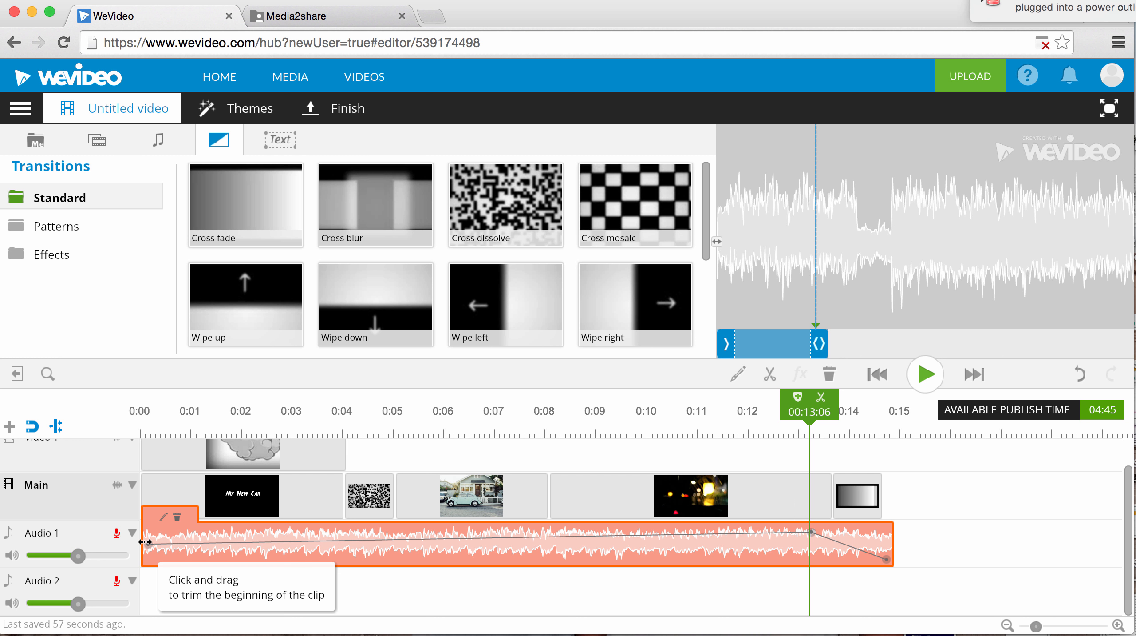
pyautogui.moveTo(142, 542)
pyautogui.mouseDown()
pyautogui.moveTo(151, 532)
pyautogui.moveTo(149, 549)
pyautogui.mouseUp()
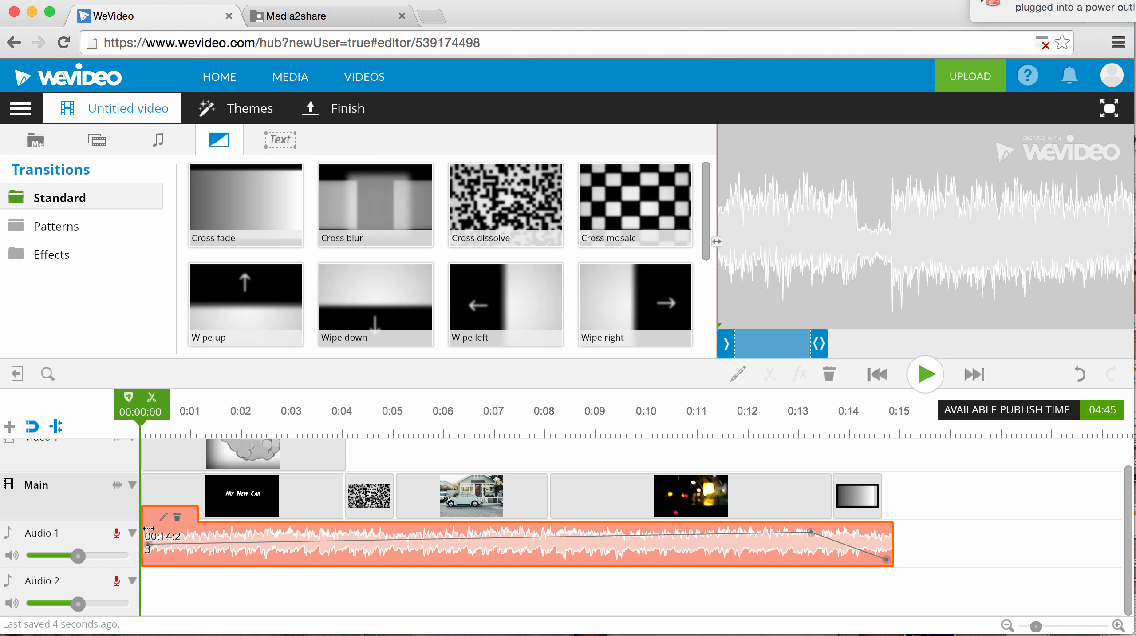
pyautogui.moveTo(149, 543); pyautogui.dragTo(155, 538)
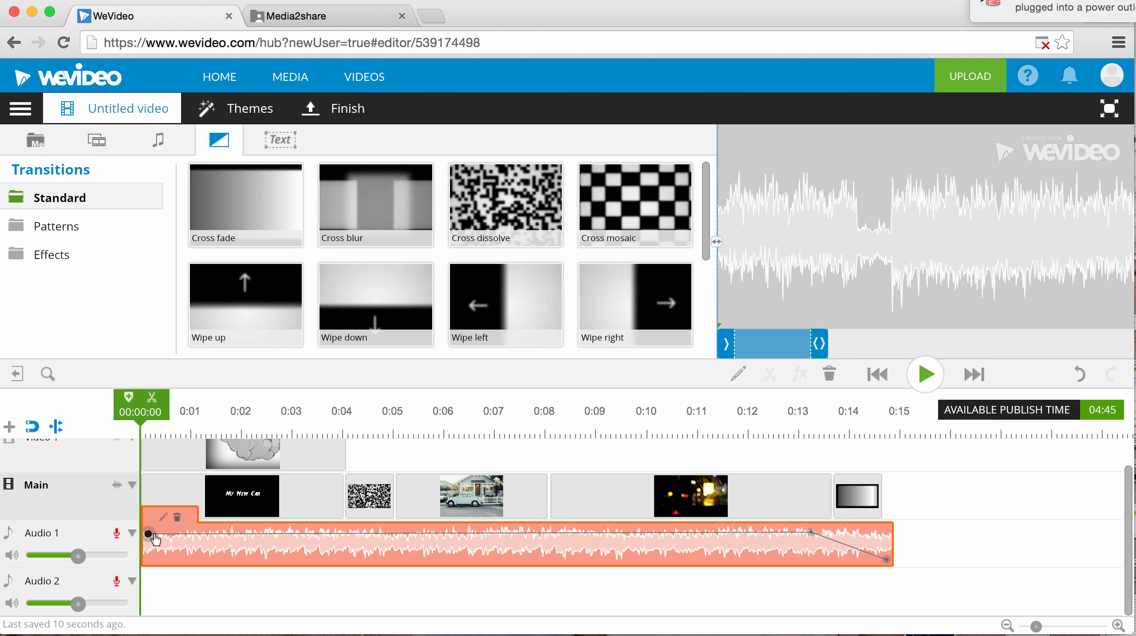
pyautogui.press('space')
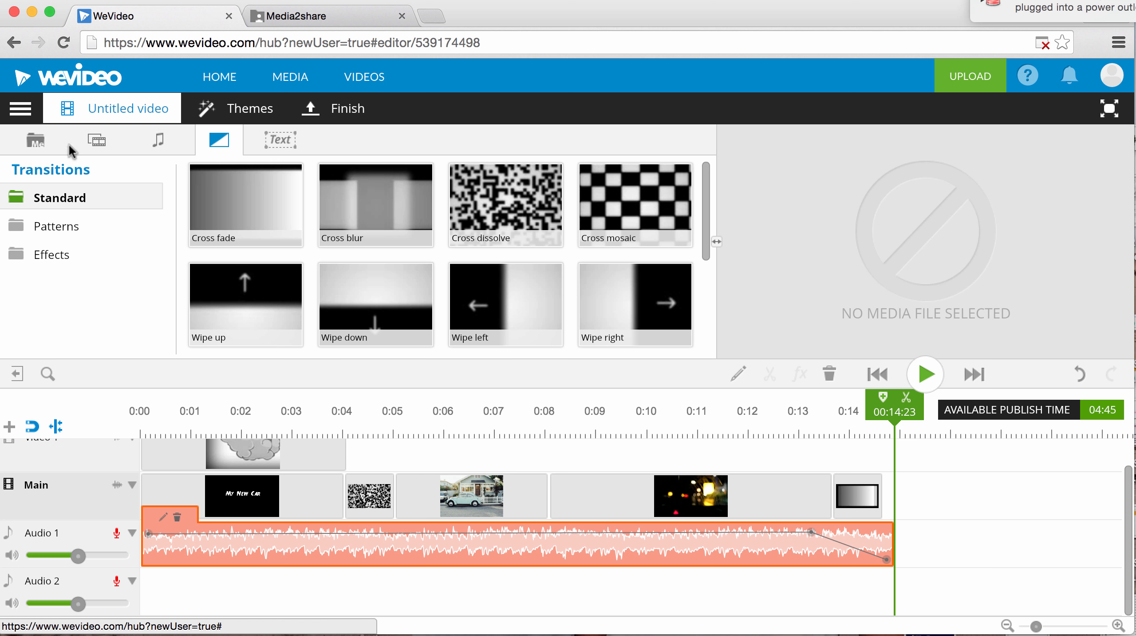
# Step: Save the video project and dismiss the save notice
pyautogui.click(21, 108)
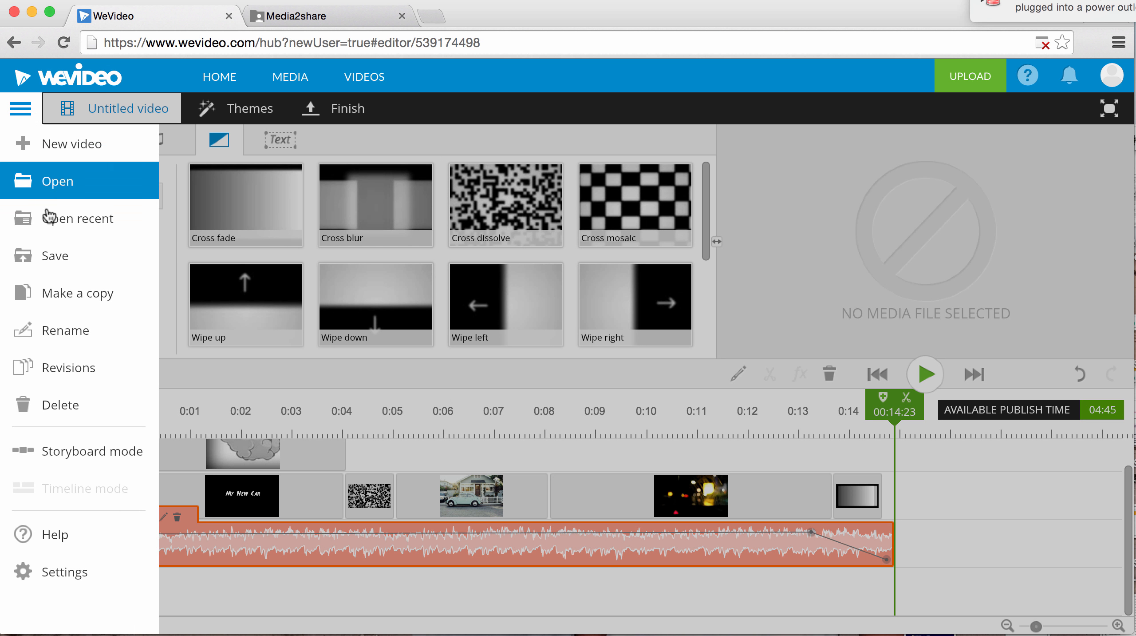
pyautogui.click(58, 258)
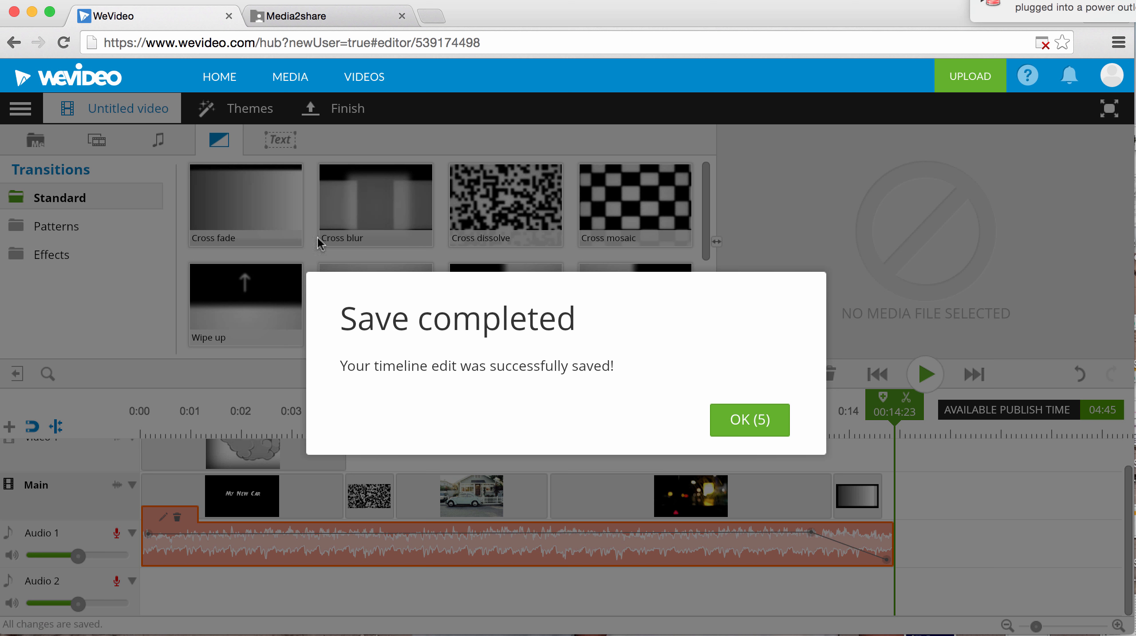
pyautogui.click(736, 416)
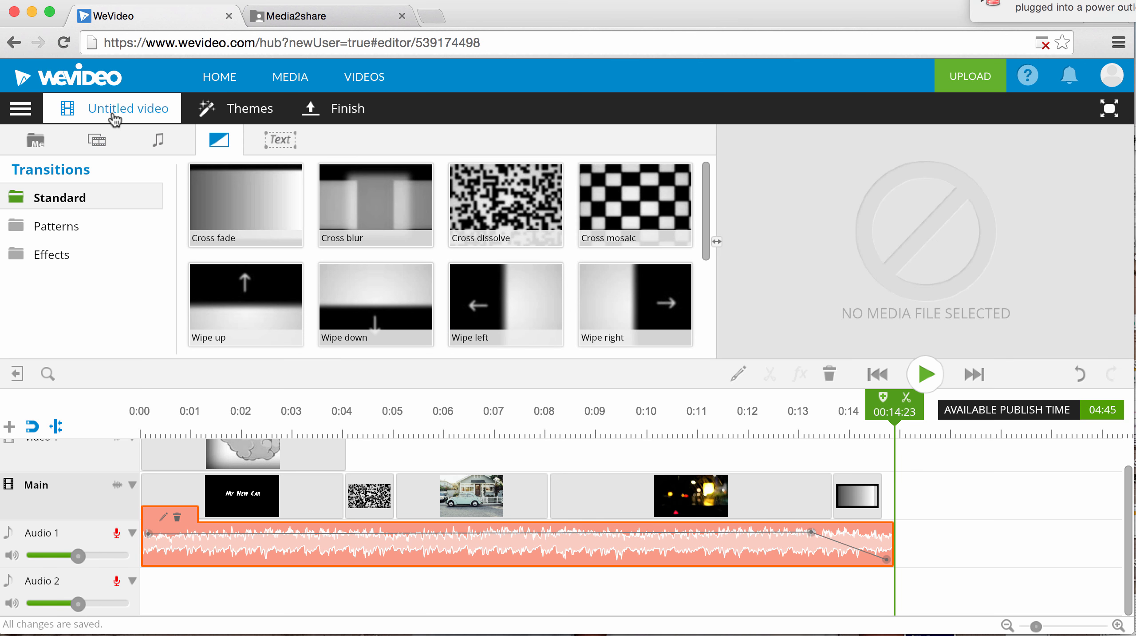
# Step: Rename the video as "My New Car" and save it again
pyautogui.click(118, 112)
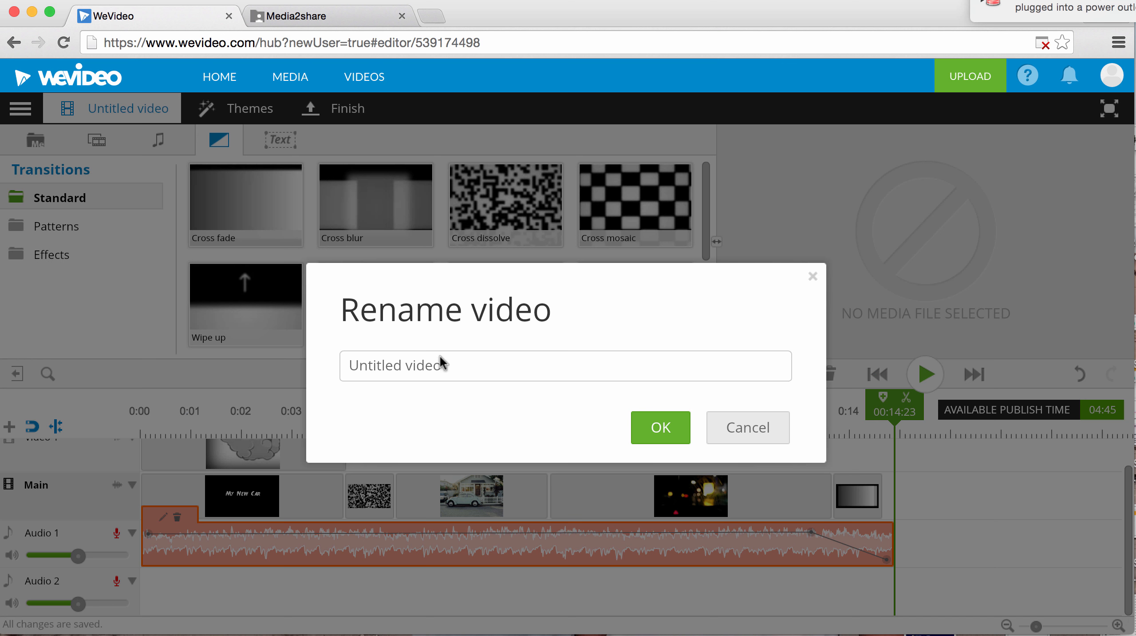
pyautogui.moveTo(444, 362); pyautogui.dragTo(333, 350)
pyautogui.press('BackSpace')
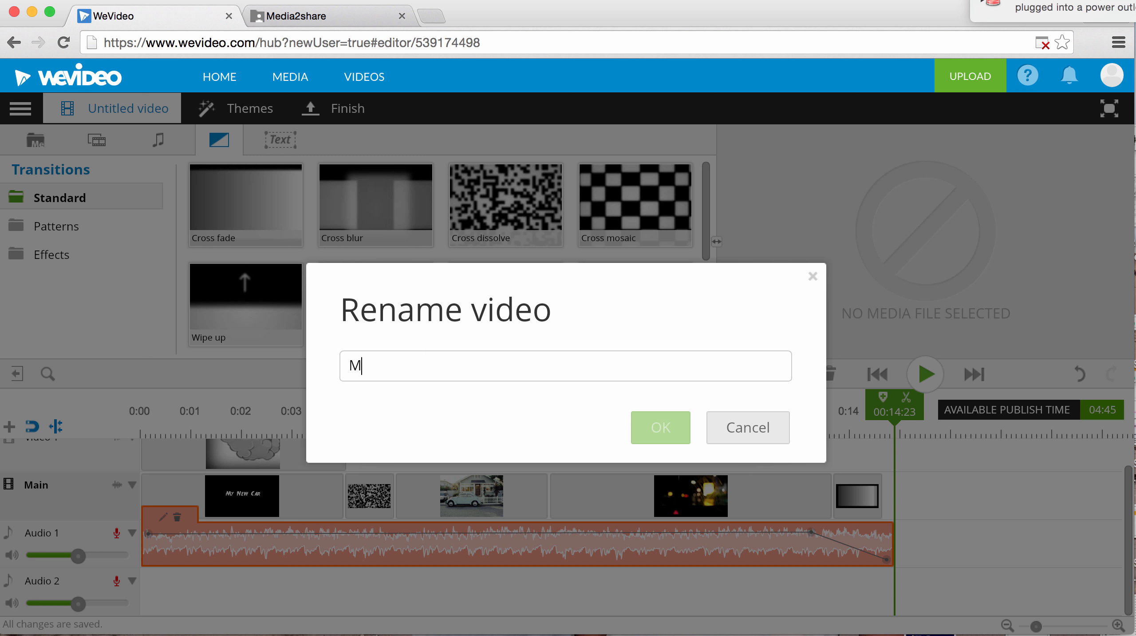
pyautogui.write('My Ne')
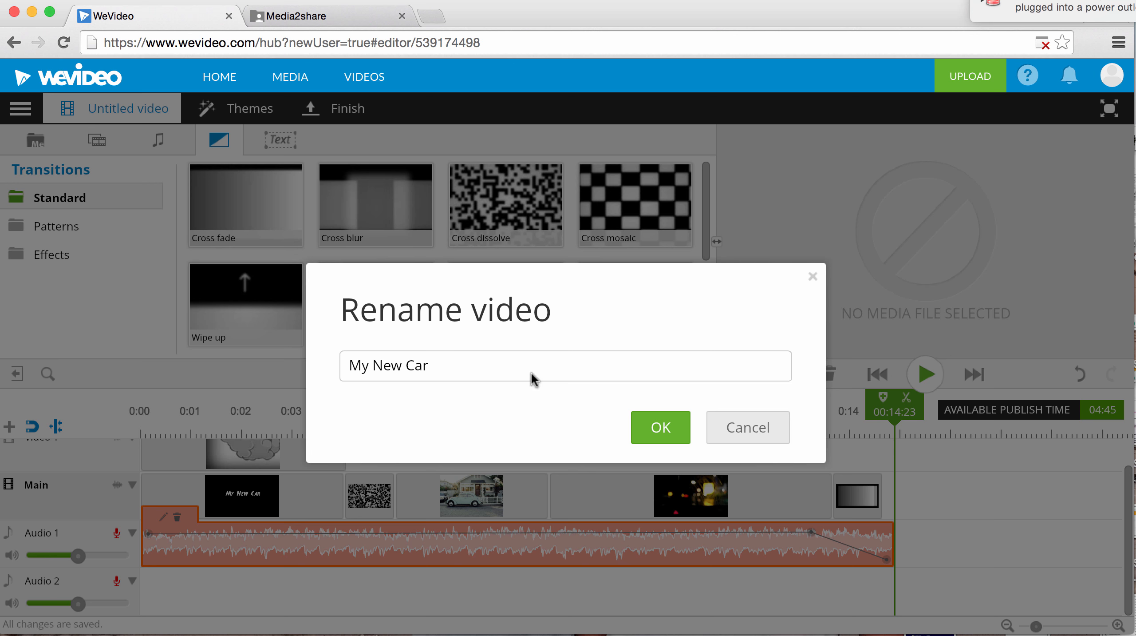
pyautogui.write('w Car')
pyautogui.click(655, 428)
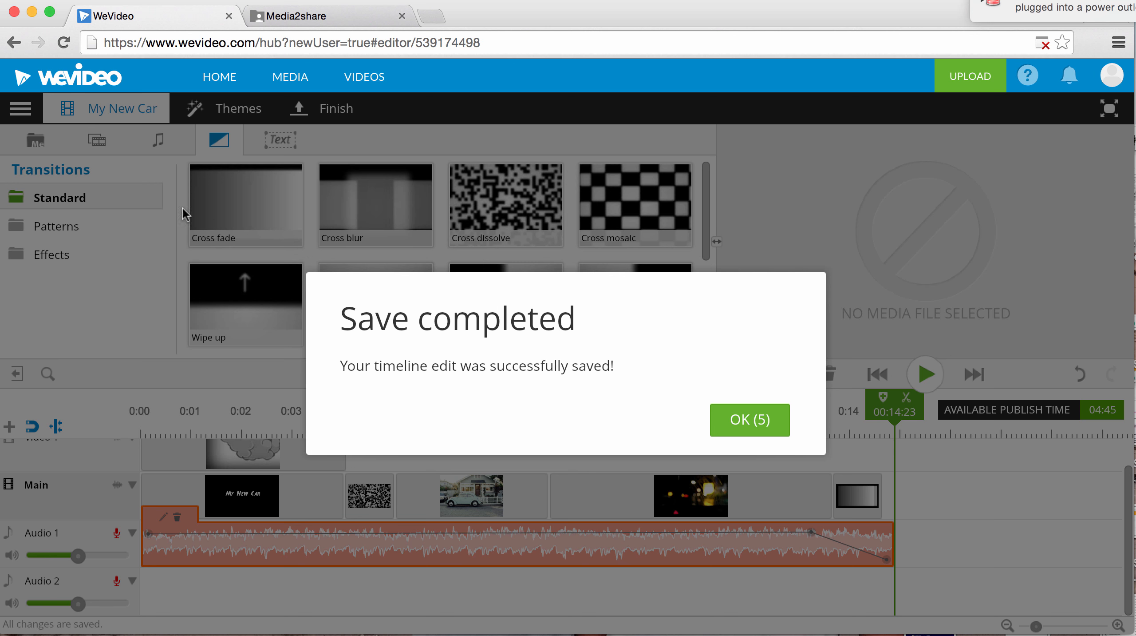
pyautogui.click(737, 420)
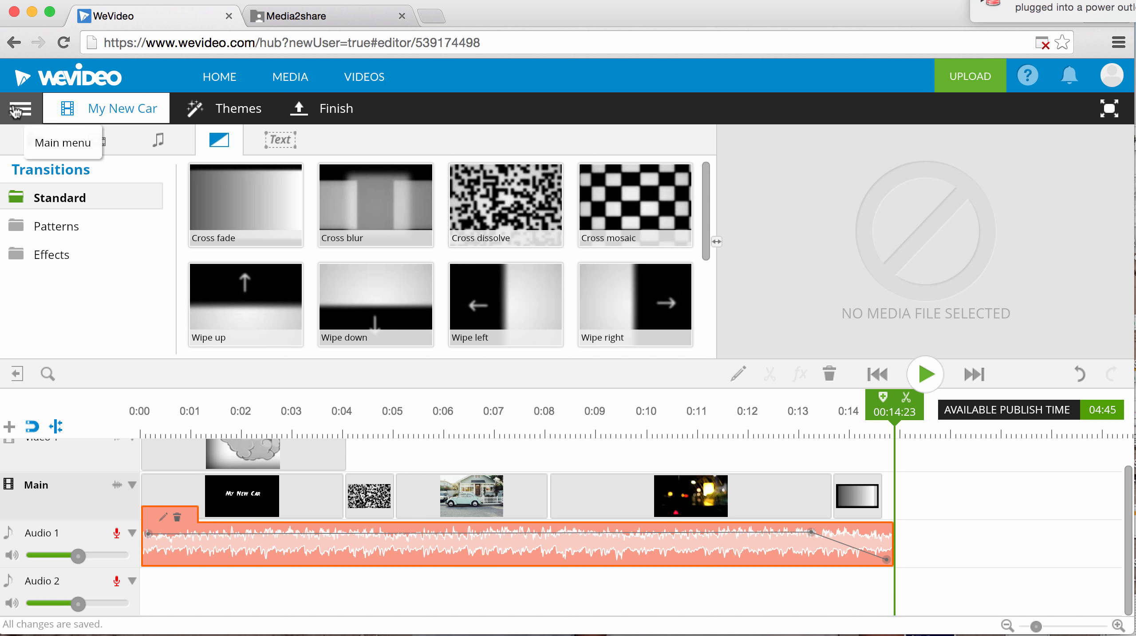
pyautogui.click(16, 111)
pyautogui.click(42, 257)
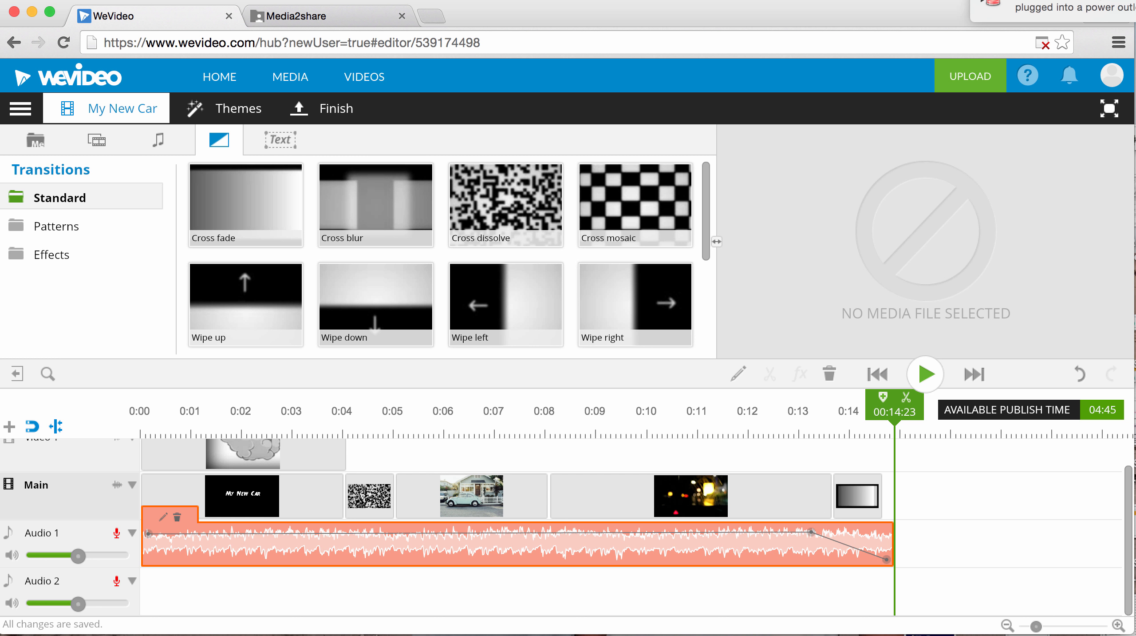
pyautogui.click(878, 0)
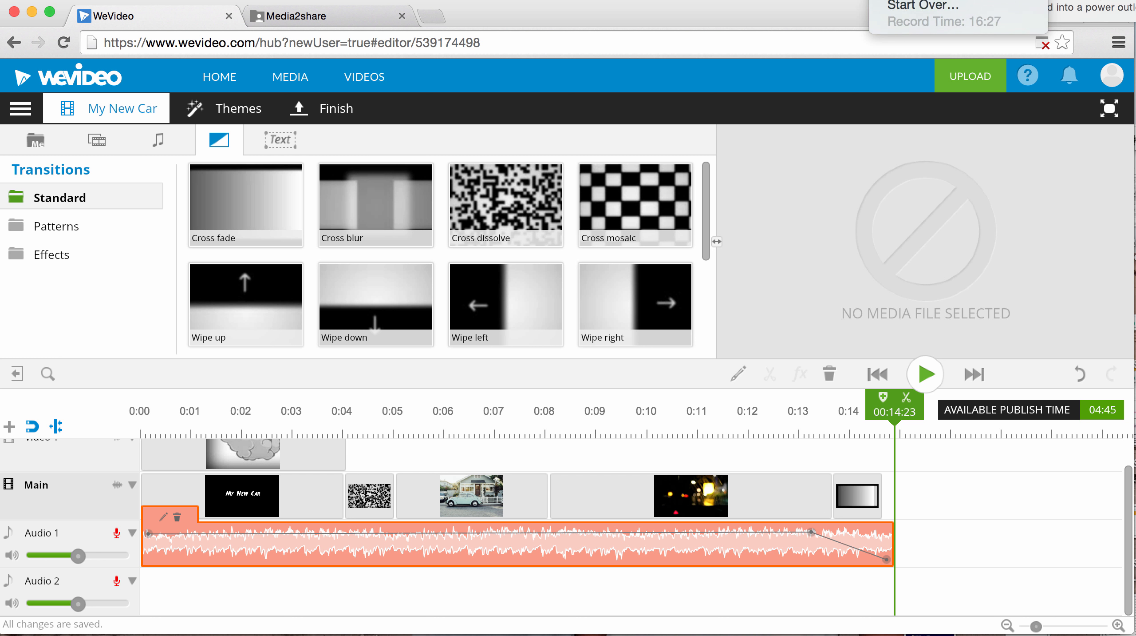